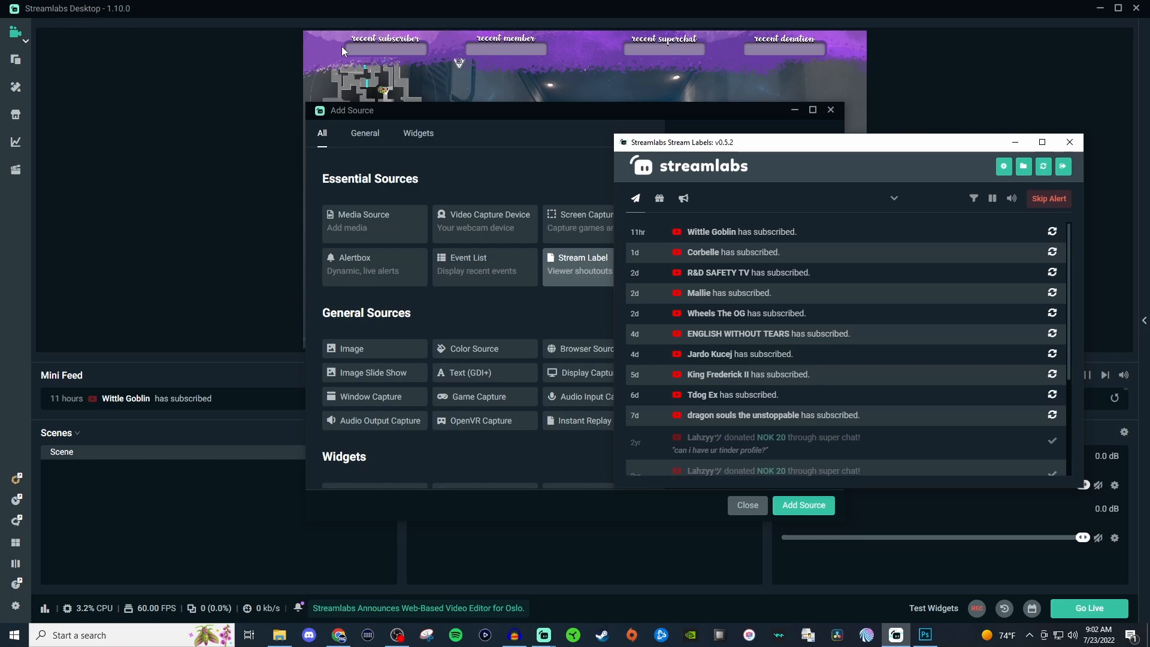
# Add a new Stream Label source to the scene.
pyautogui.click(612, 521)
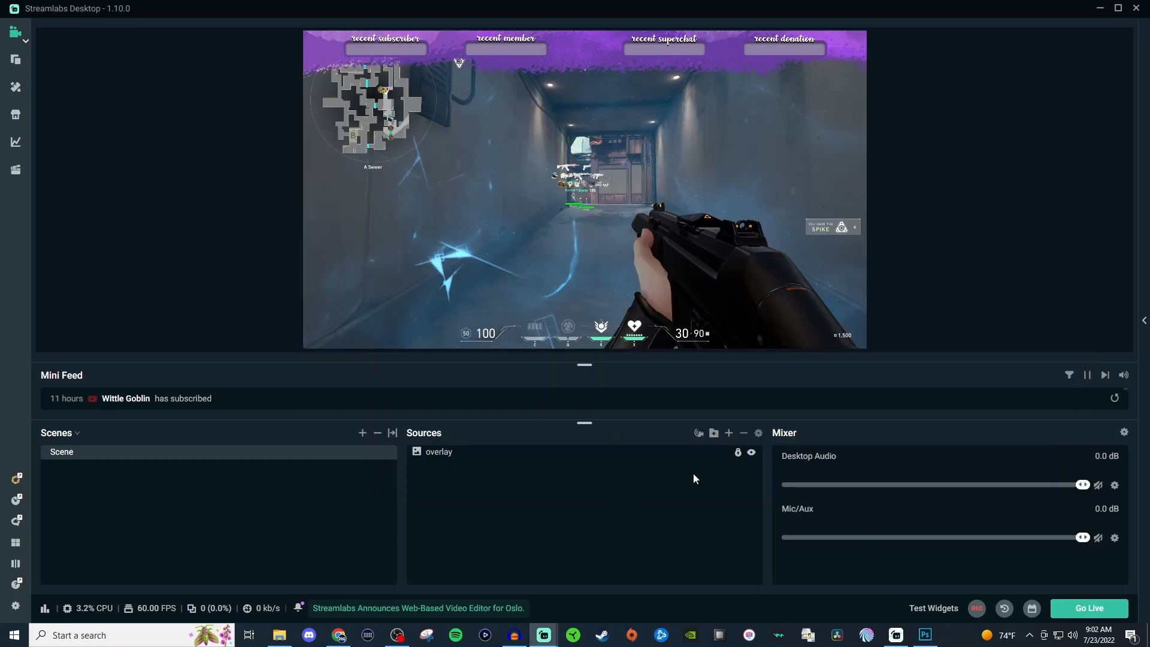
pyautogui.click(728, 432)
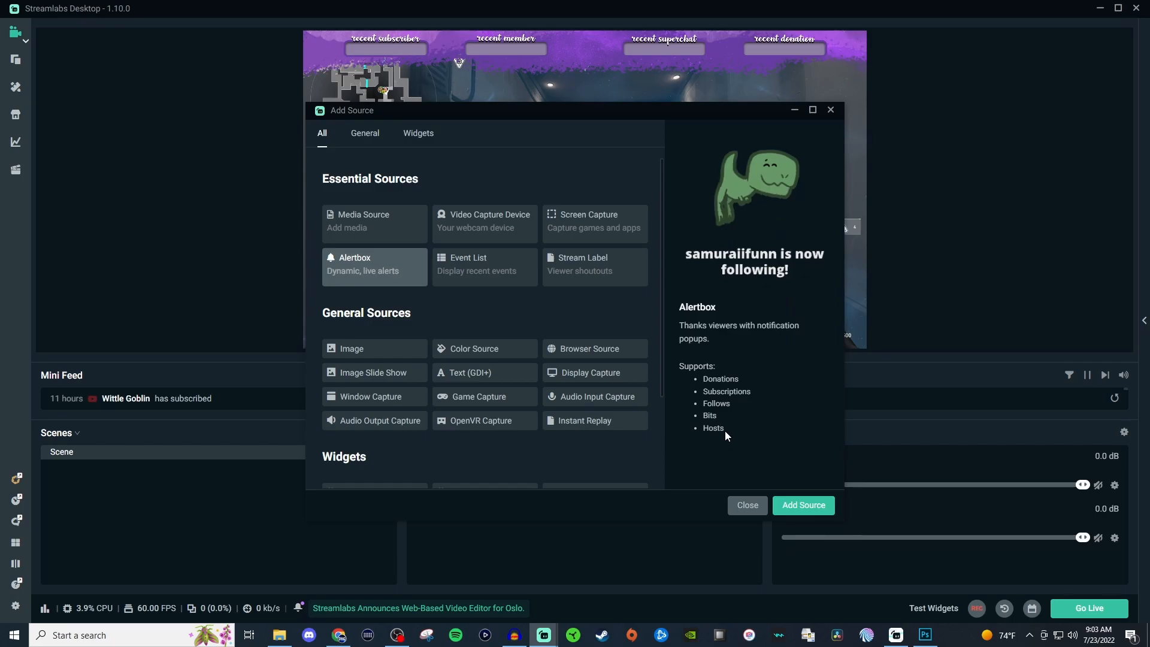
pyautogui.click(590, 275)
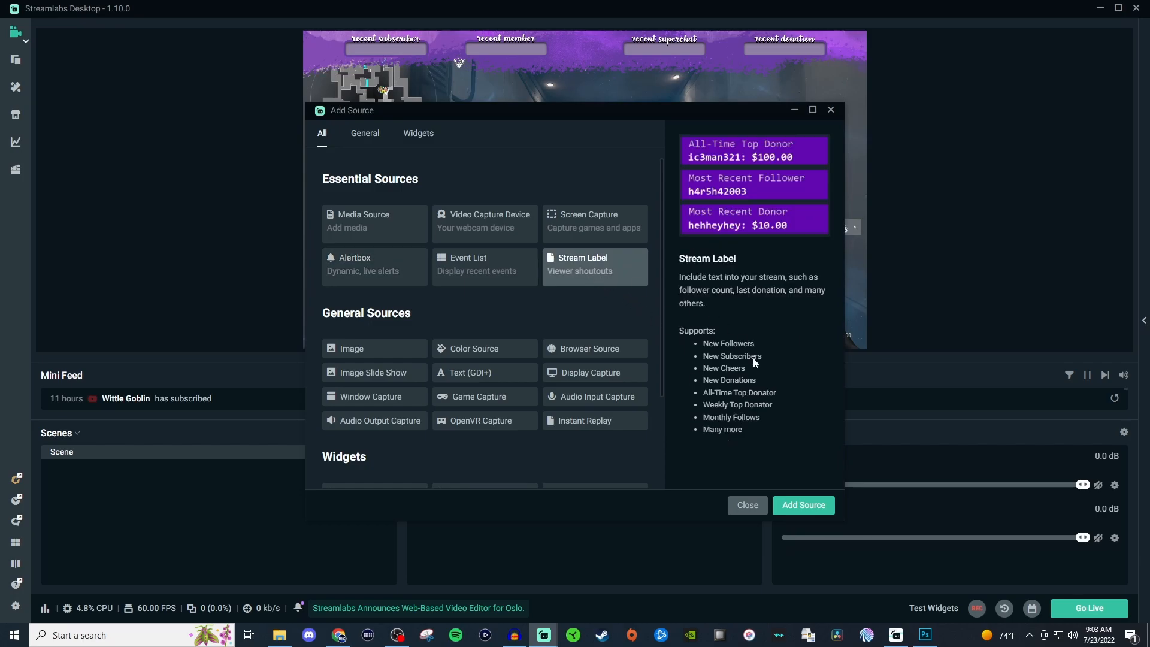
pyautogui.click(803, 505)
pyautogui.click(724, 390)
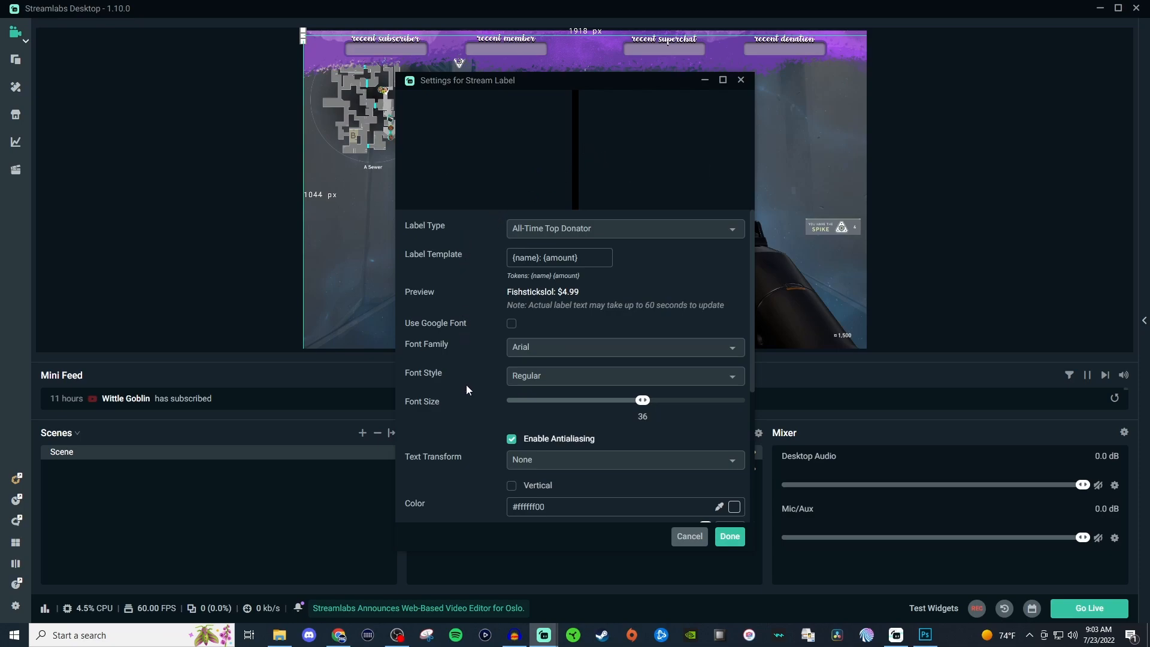
# Set the stream label's type to Most Recent Subscriber.
pyautogui.scroll(-5, 467, 490)
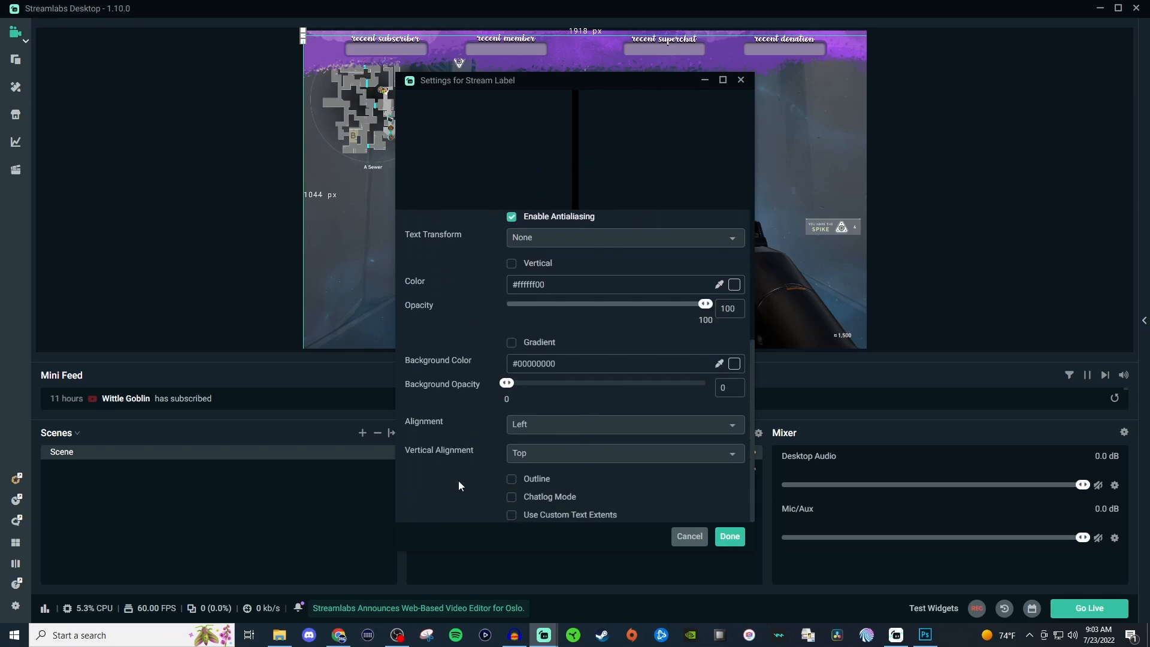
pyautogui.scroll(4, 458, 480)
pyautogui.scroll(1, 458, 480)
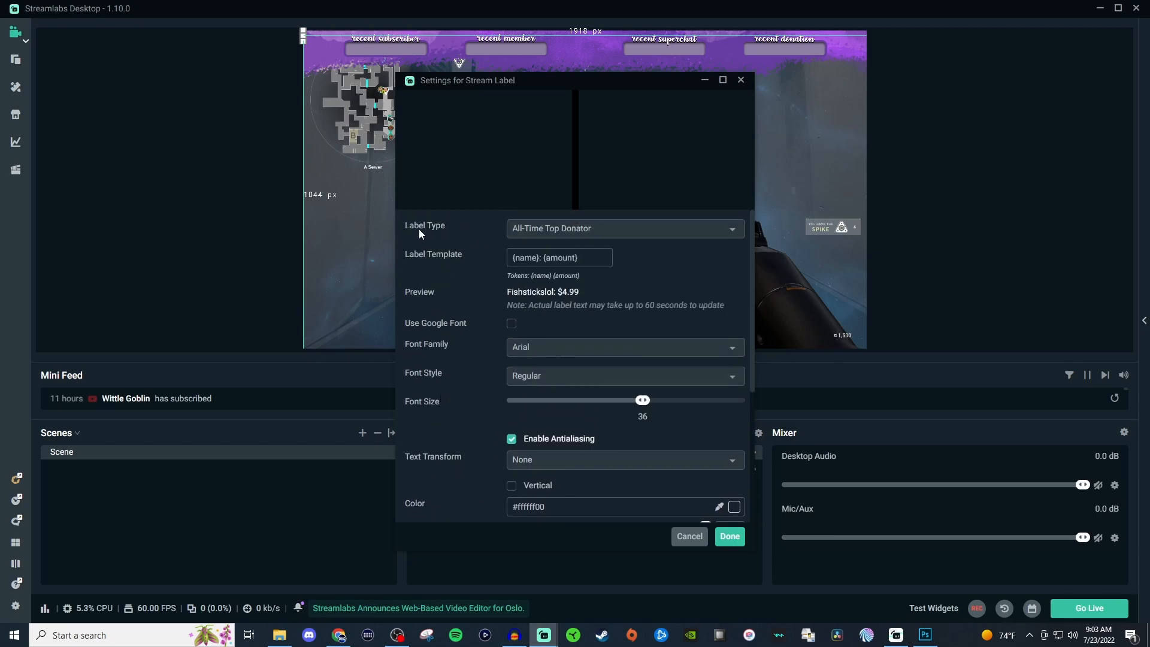
pyautogui.click(539, 228)
pyautogui.scroll(-4, 620, 336)
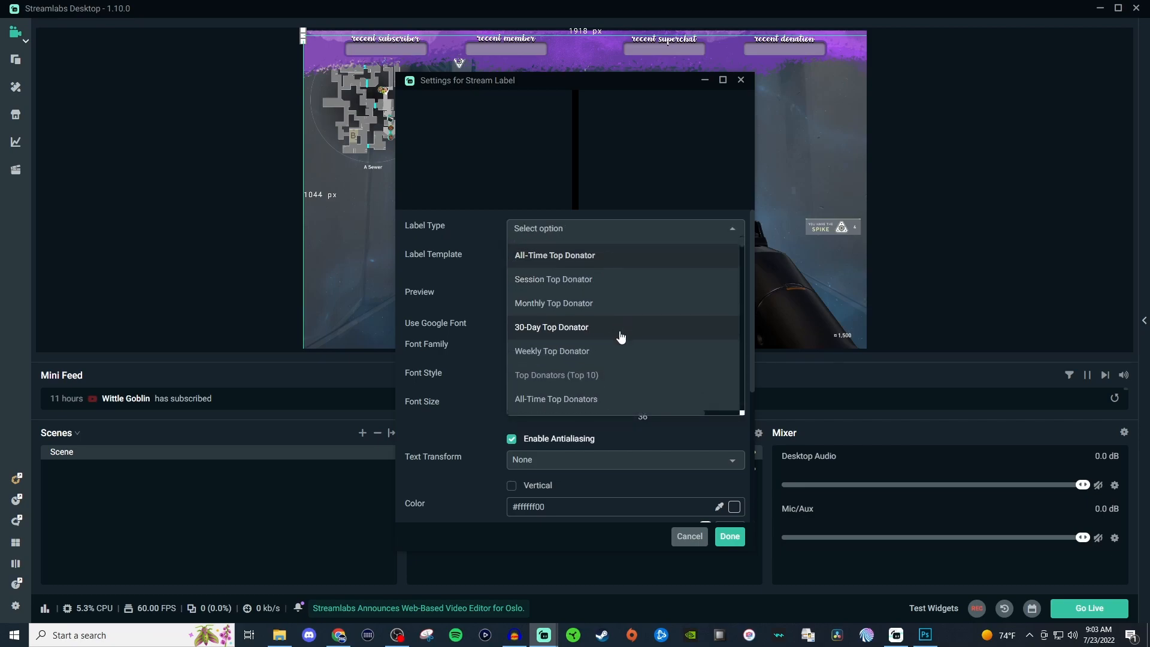
pyautogui.scroll(-5, 621, 337)
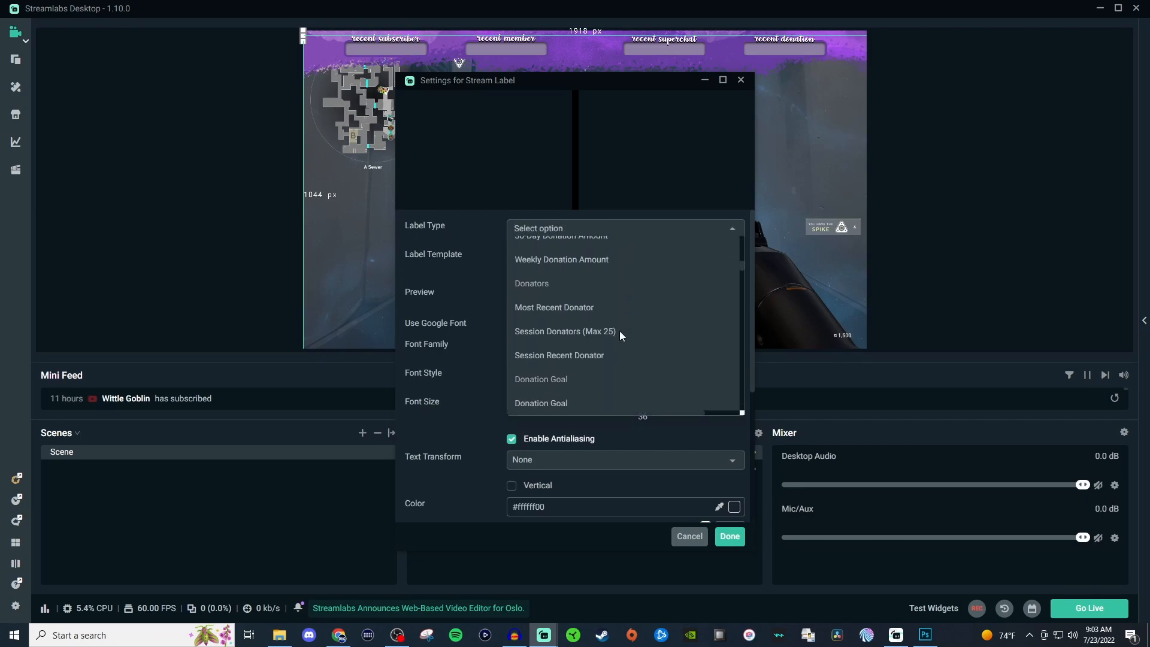
pyautogui.scroll(-8, 621, 337)
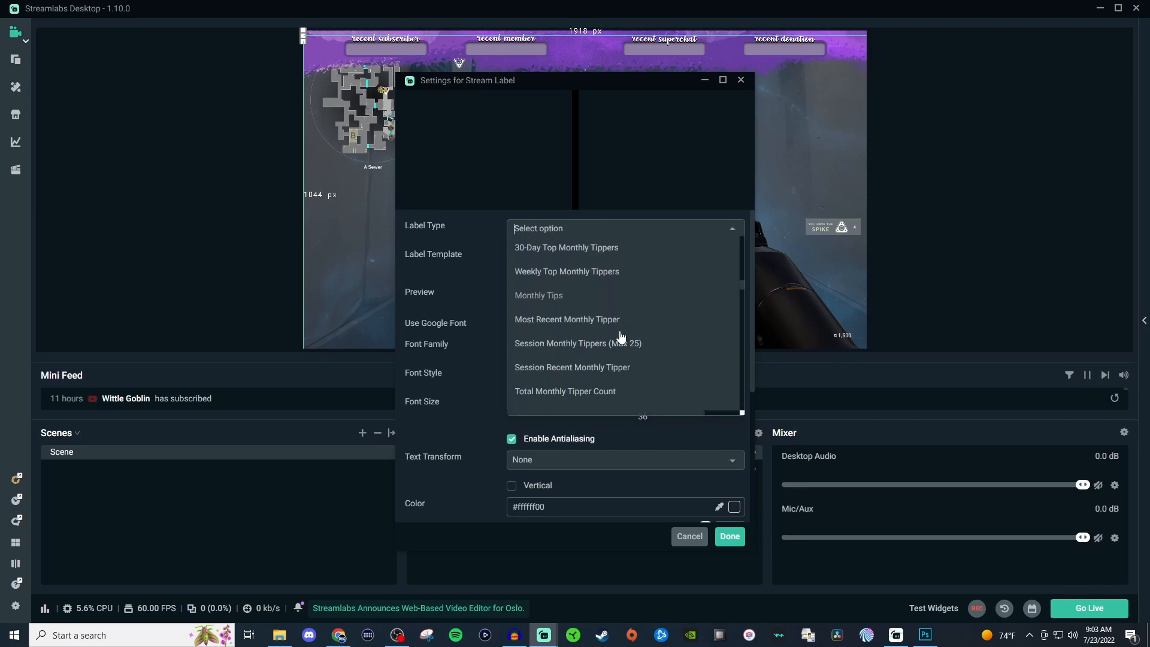
pyautogui.scroll(-2, 620, 337)
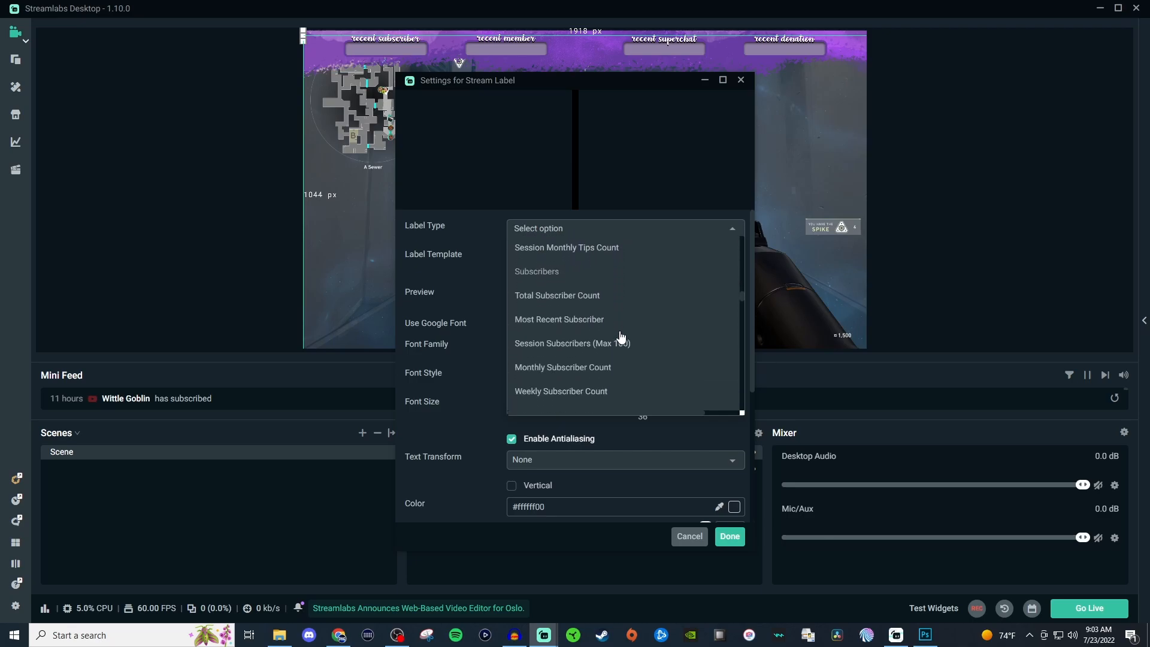
pyautogui.click(573, 323)
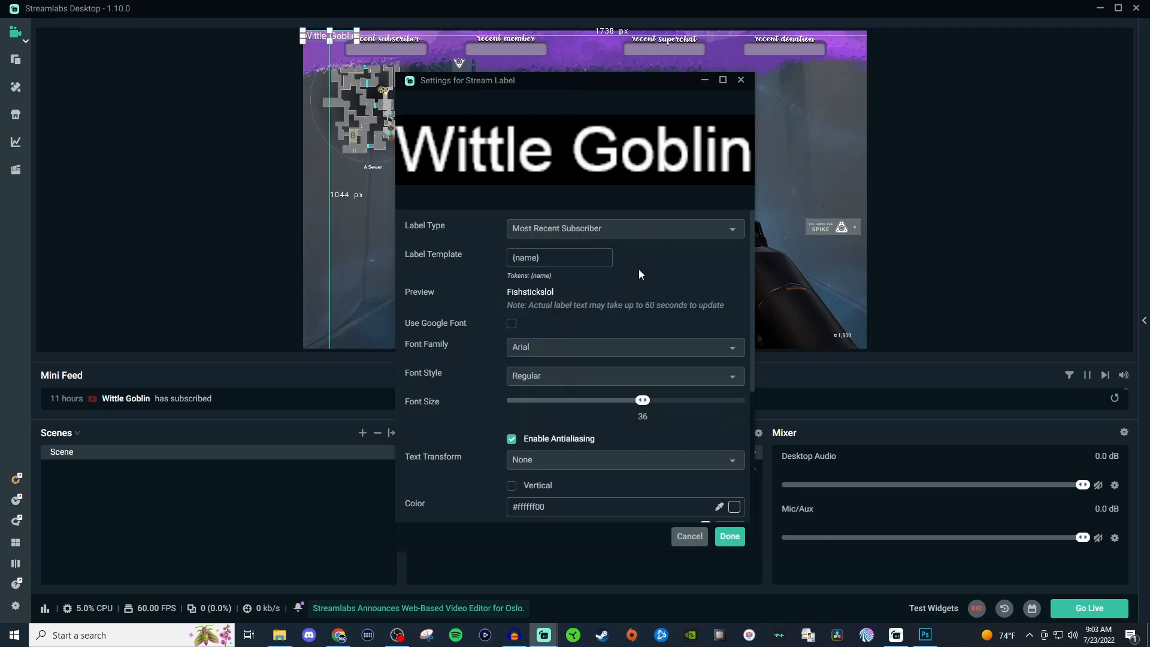
# Examine the available font families and font styles for the stream label.
pyautogui.scroll(-1, 528, 285)
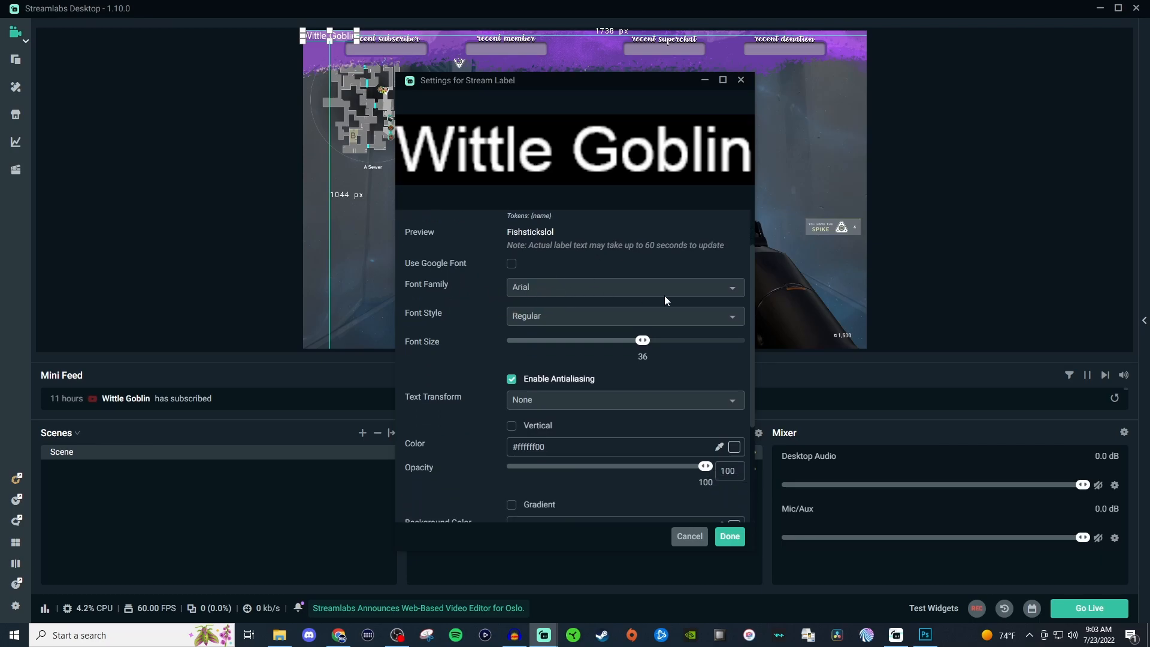
pyautogui.click(731, 291)
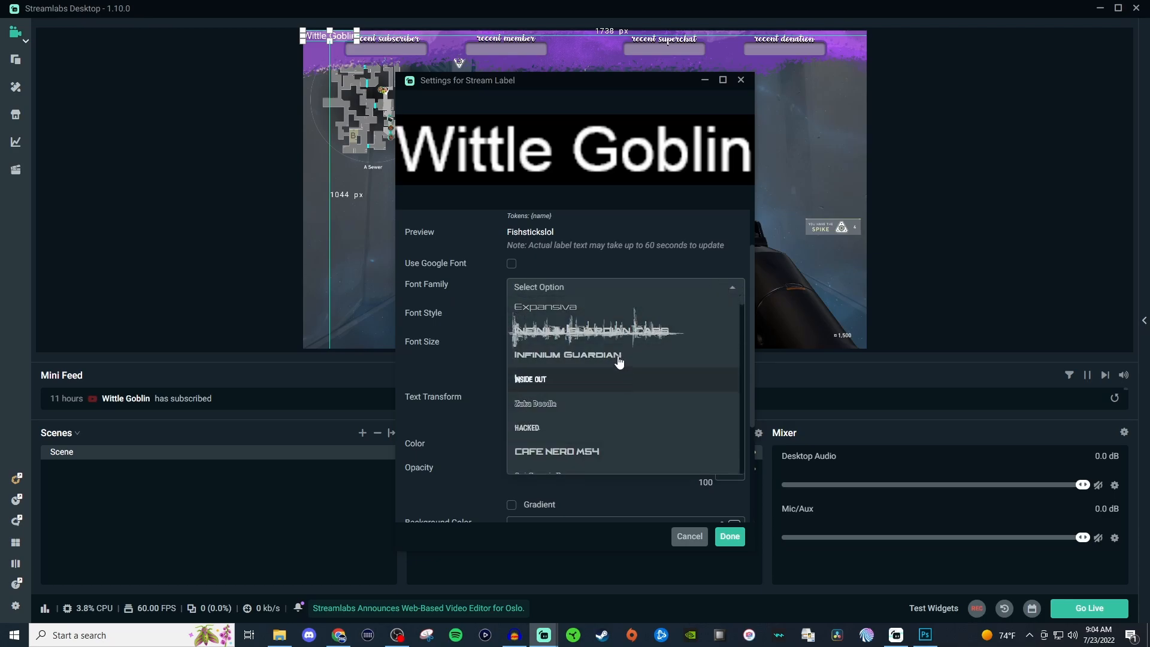
pyautogui.click(733, 287)
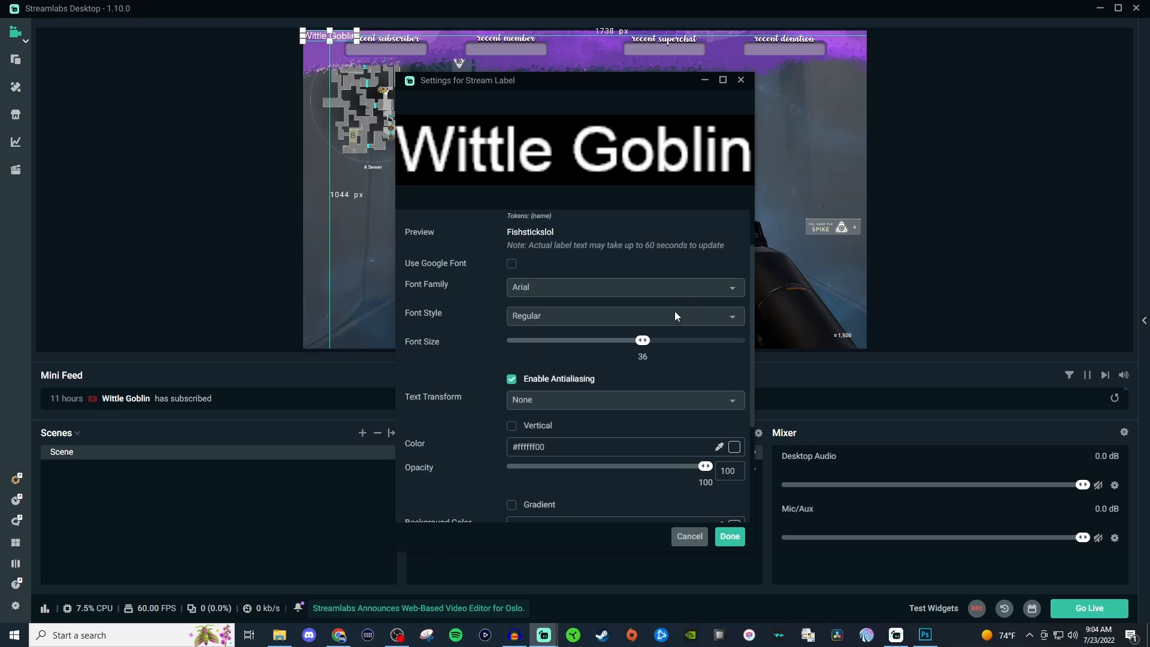
pyautogui.click(734, 320)
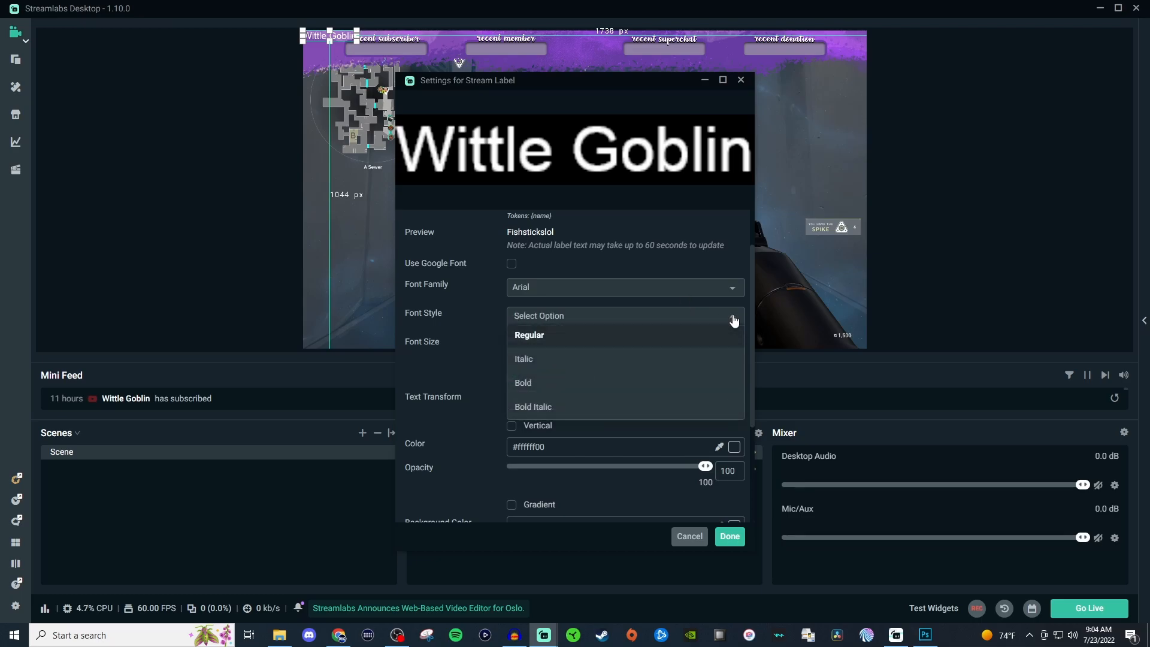
pyautogui.click(734, 321)
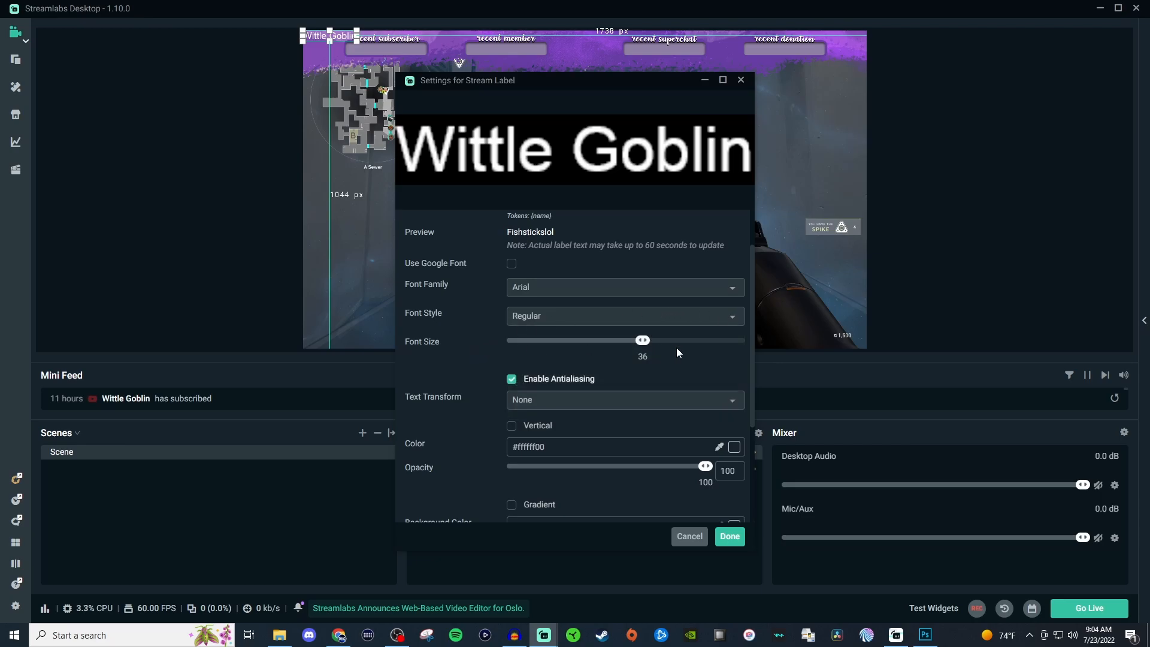
# Turn antialiasing off and back on to compare how the label text renders.
pyautogui.scroll(-2, 457, 367)
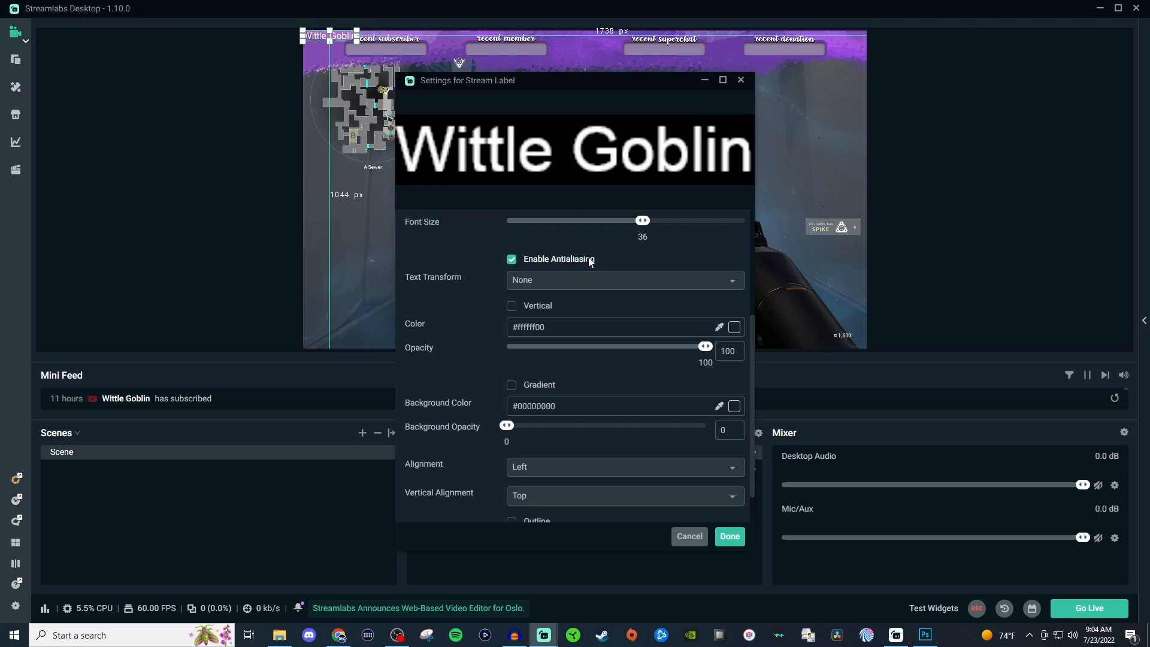
pyautogui.click(512, 261)
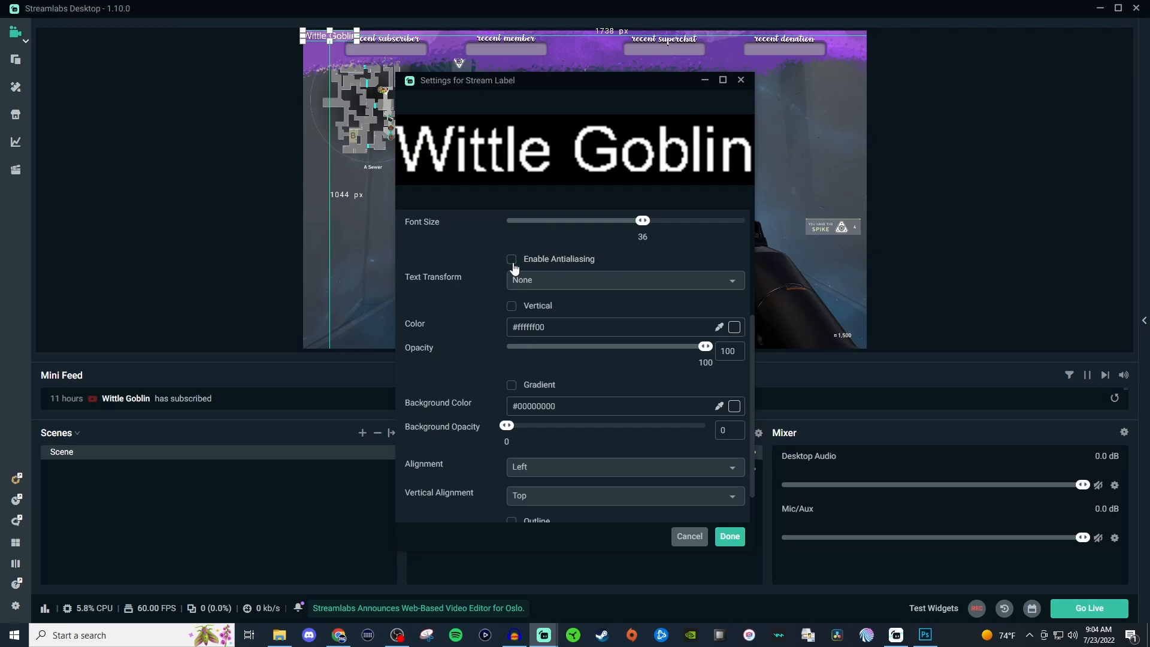
pyautogui.click(512, 261)
# Try the Uppercase, Lowercase and Start Case text transforms on the label, and settle on Uppercase.
pyautogui.click(558, 279)
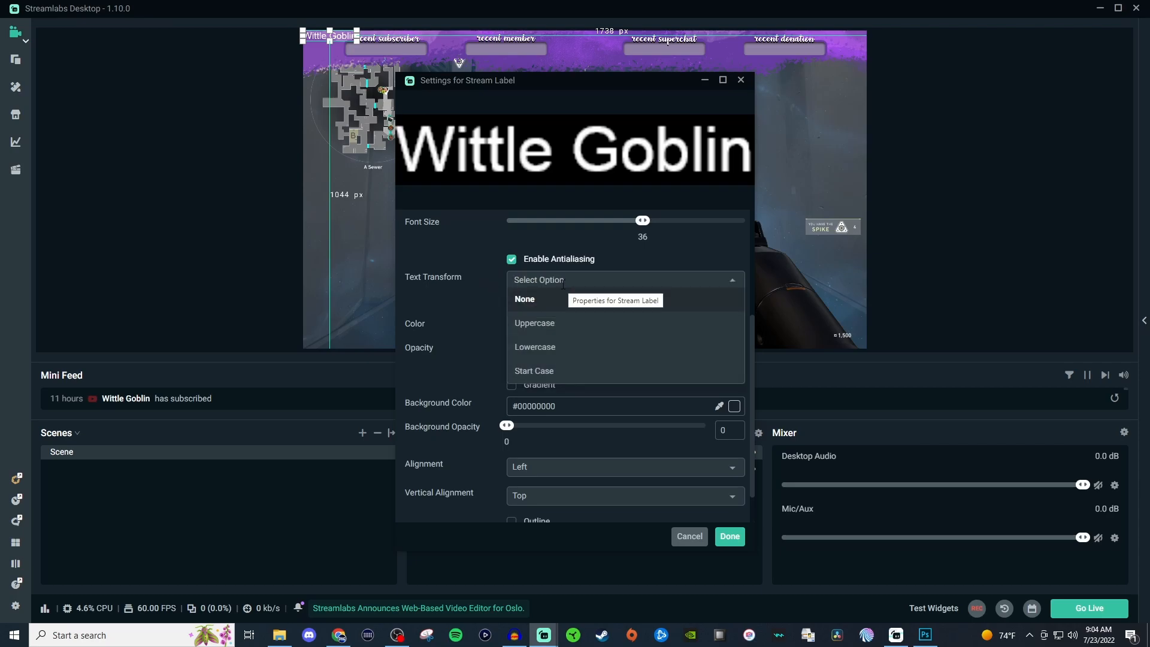
pyautogui.click(542, 323)
pyautogui.click(553, 285)
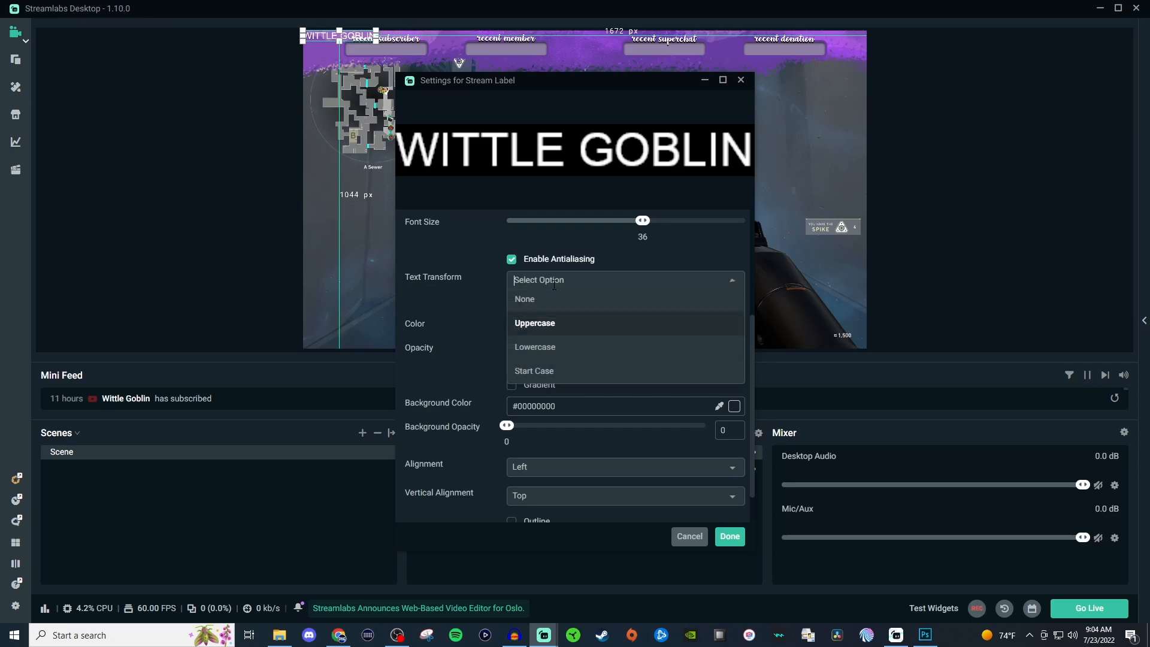
pyautogui.click(553, 347)
pyautogui.click(566, 278)
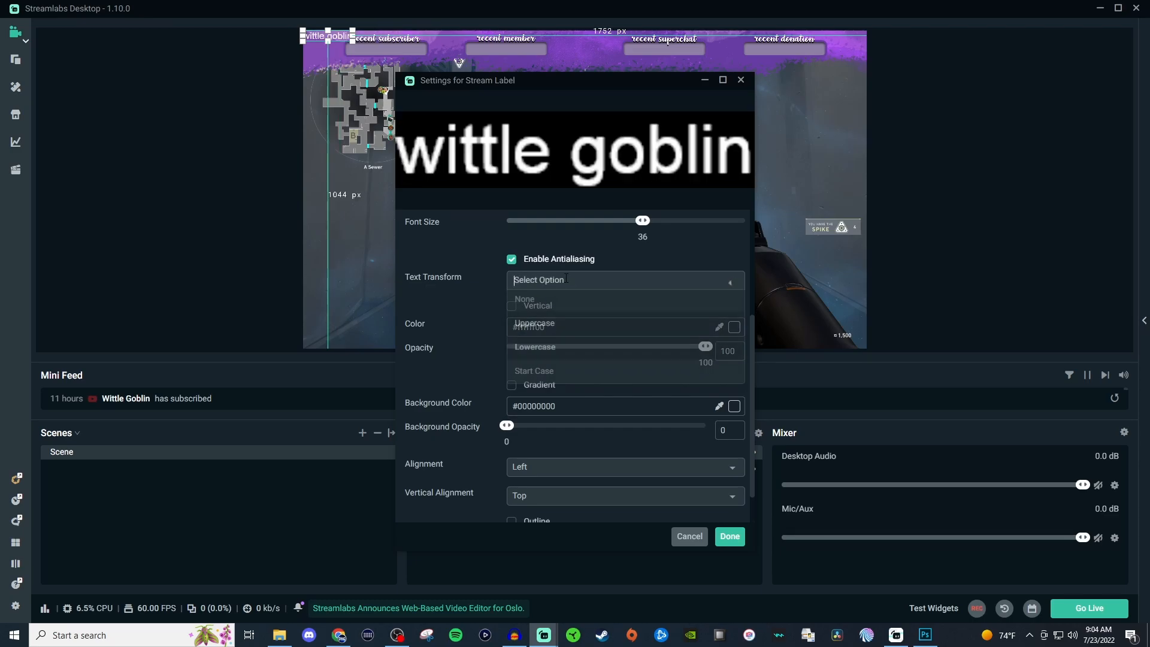
pyautogui.click(552, 374)
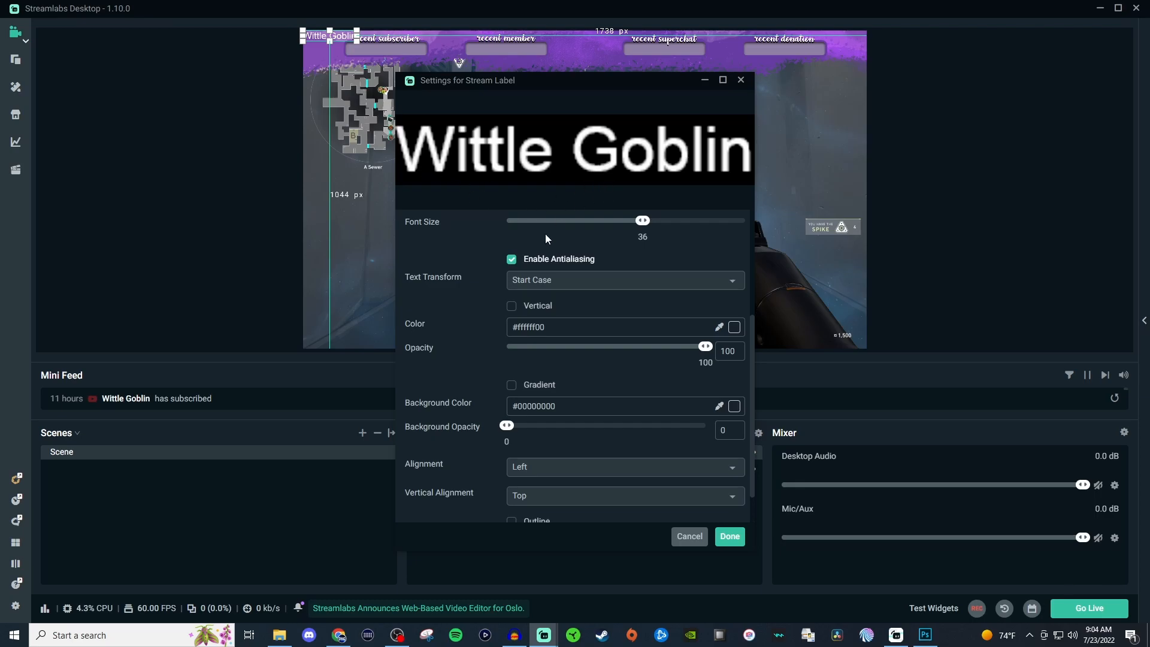
pyautogui.click(559, 280)
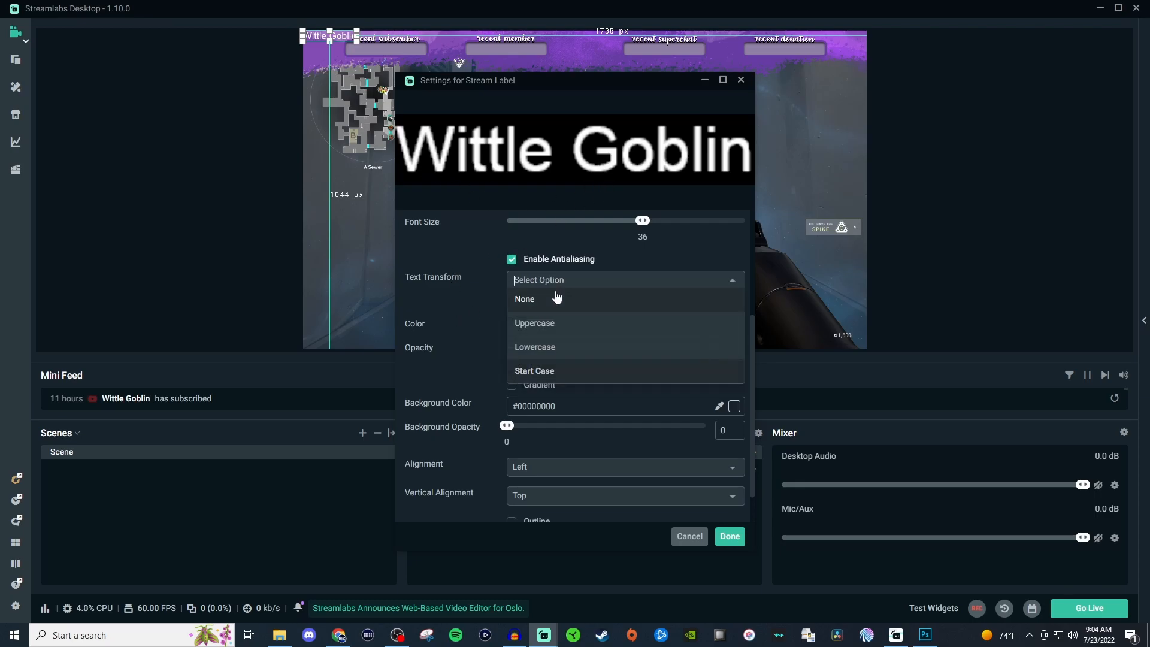
pyautogui.click(537, 323)
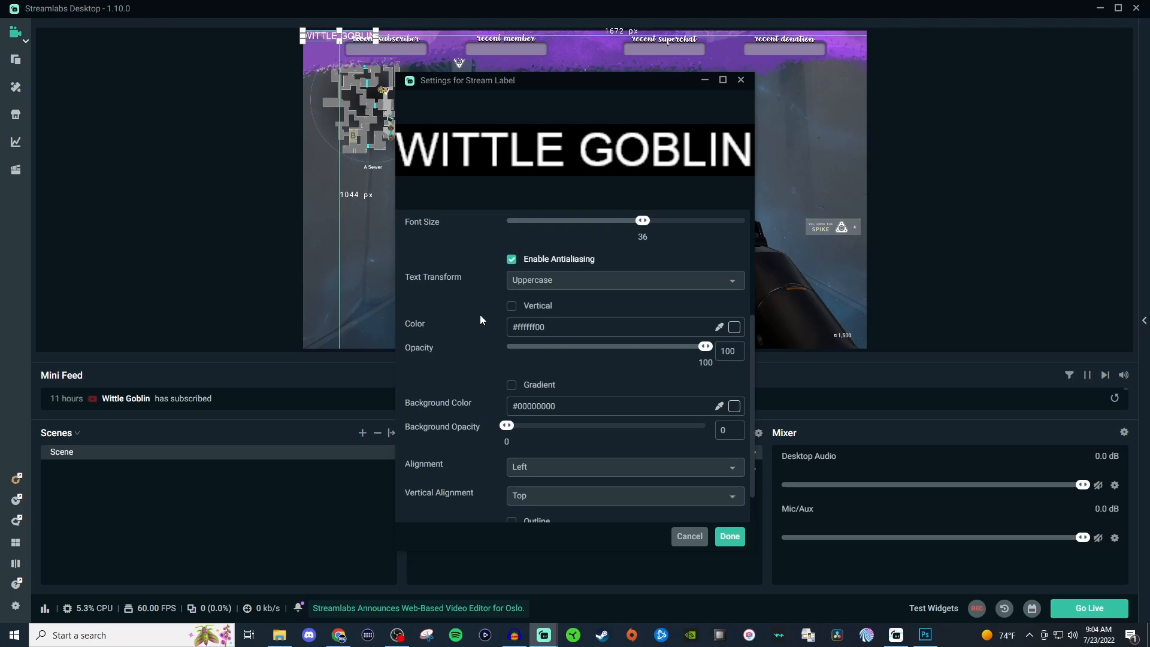
# Turn the label's Vertical text option on and back off.
pyautogui.scroll(-1, 474, 325)
pyautogui.click(512, 264)
pyautogui.click(512, 264)
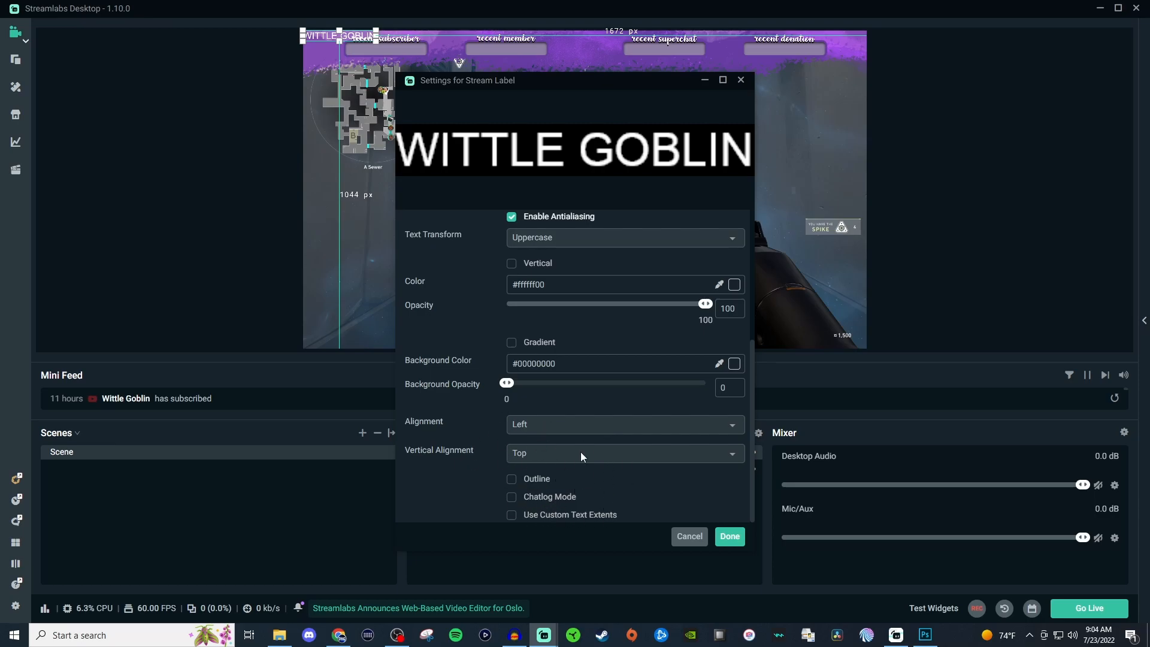
# Save the label settings and position the label inside the overlay's recent subscriber box.
pyautogui.click(729, 537)
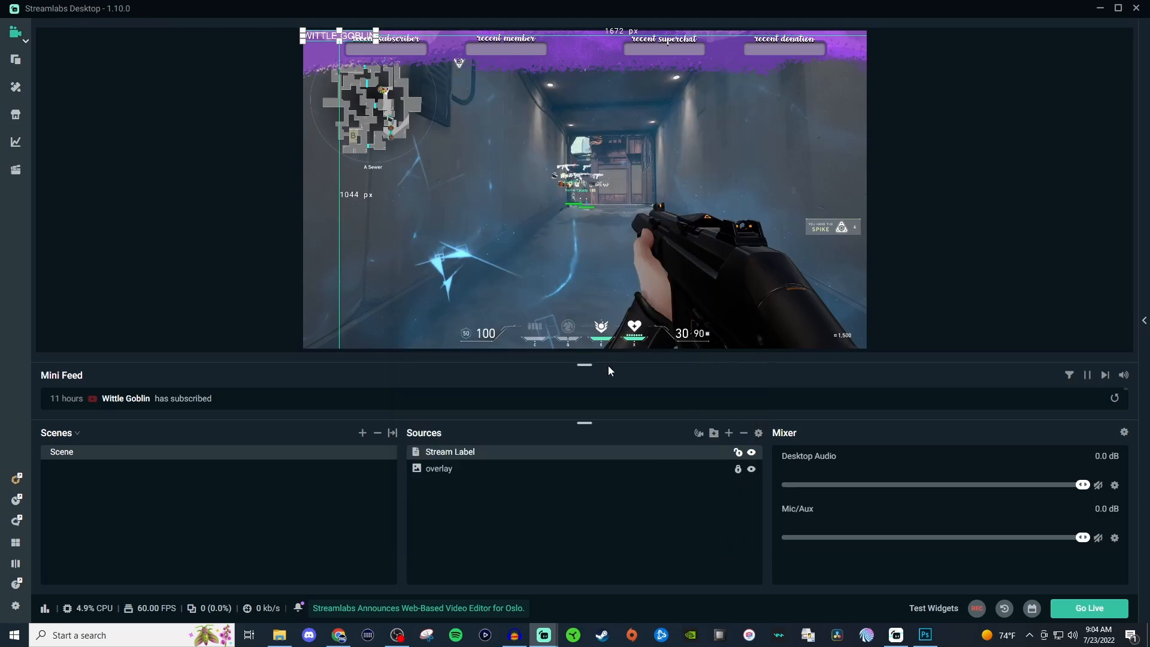
pyautogui.moveTo(355, 44); pyautogui.dragTo(395, 52)
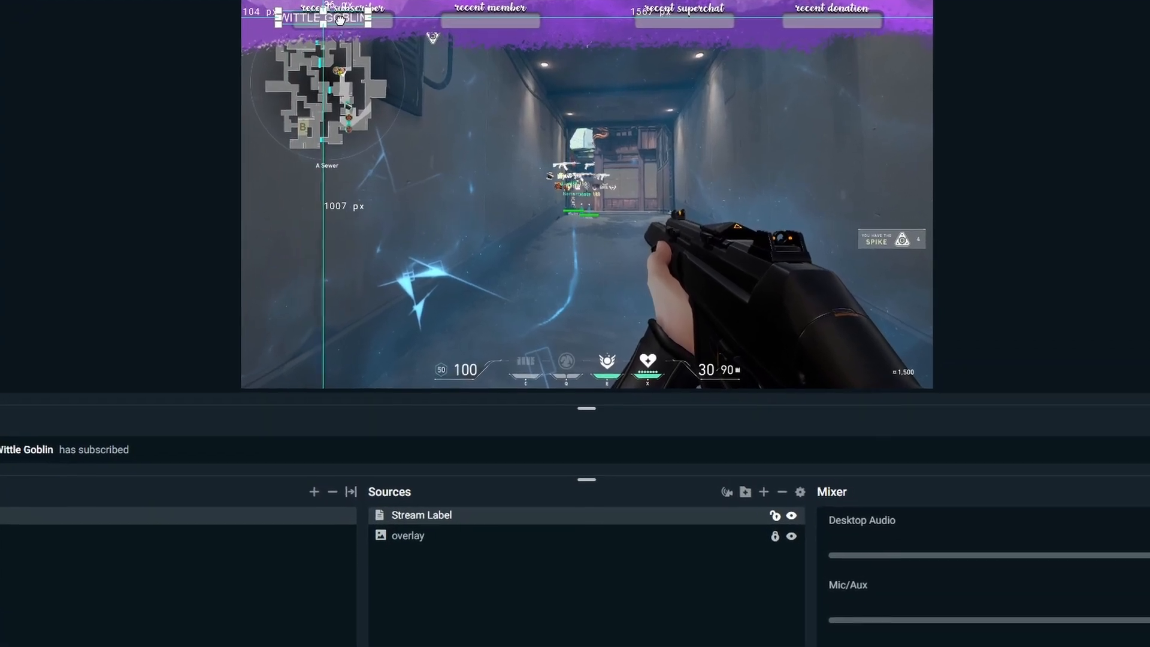
pyautogui.moveTo(348, 20); pyautogui.dragTo(352, 21)
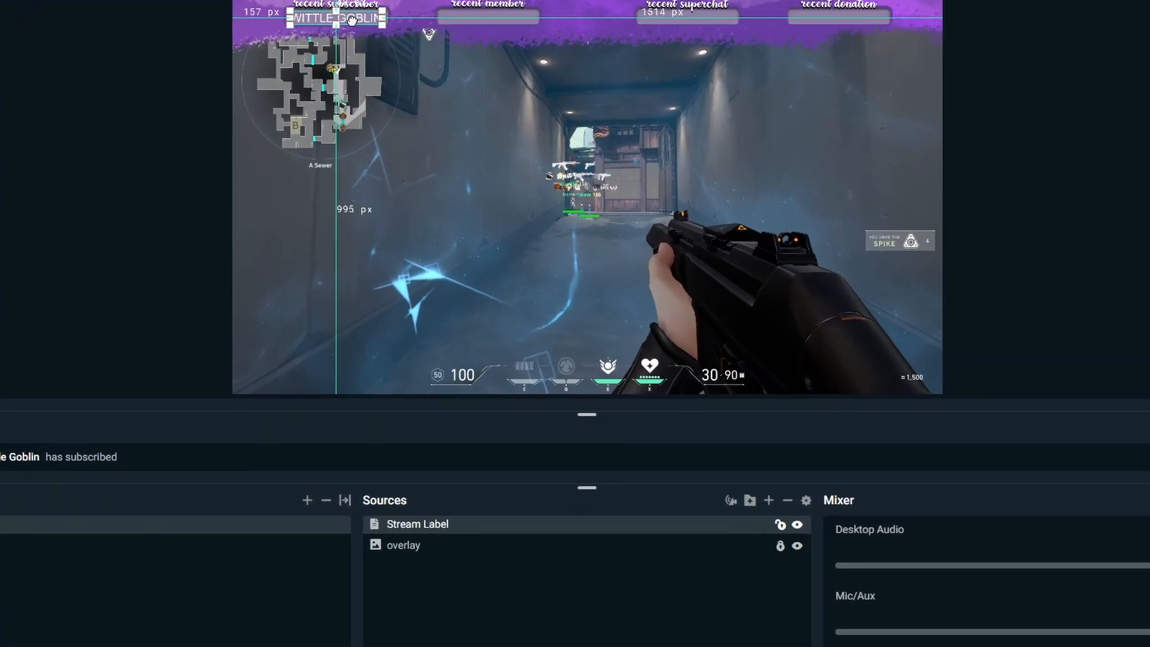
pyautogui.click(173, 128)
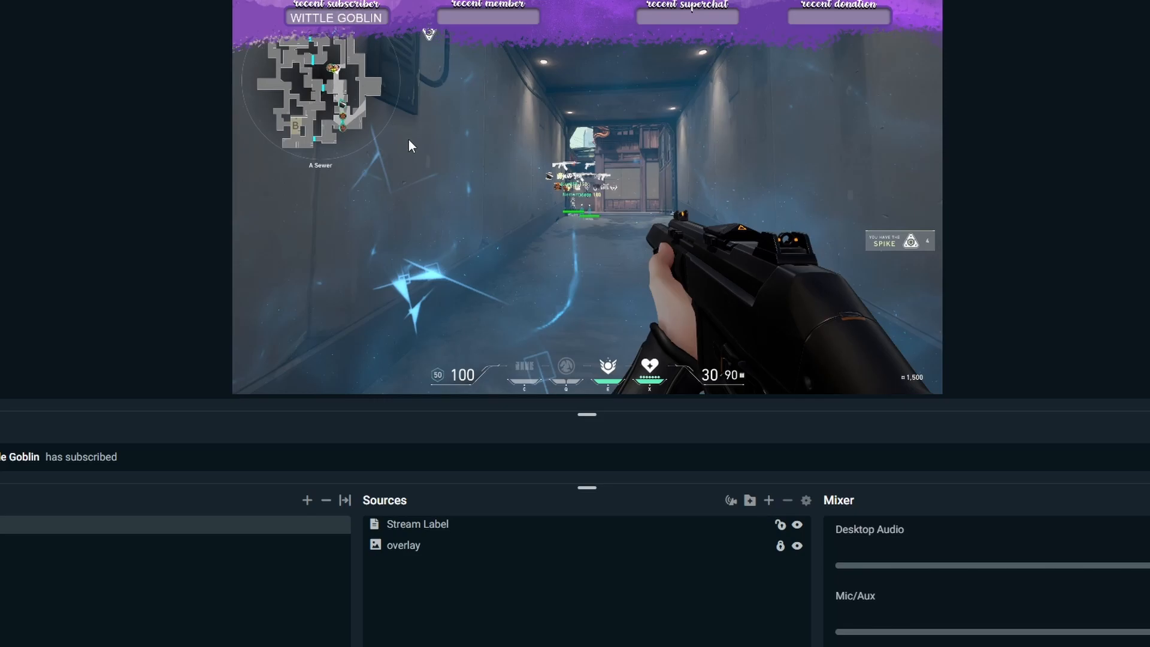
# Enable Use Custom Text Extents in the Stream Label source's settings and bring up its width and height values.
pyautogui.doubleClick(568, 533)
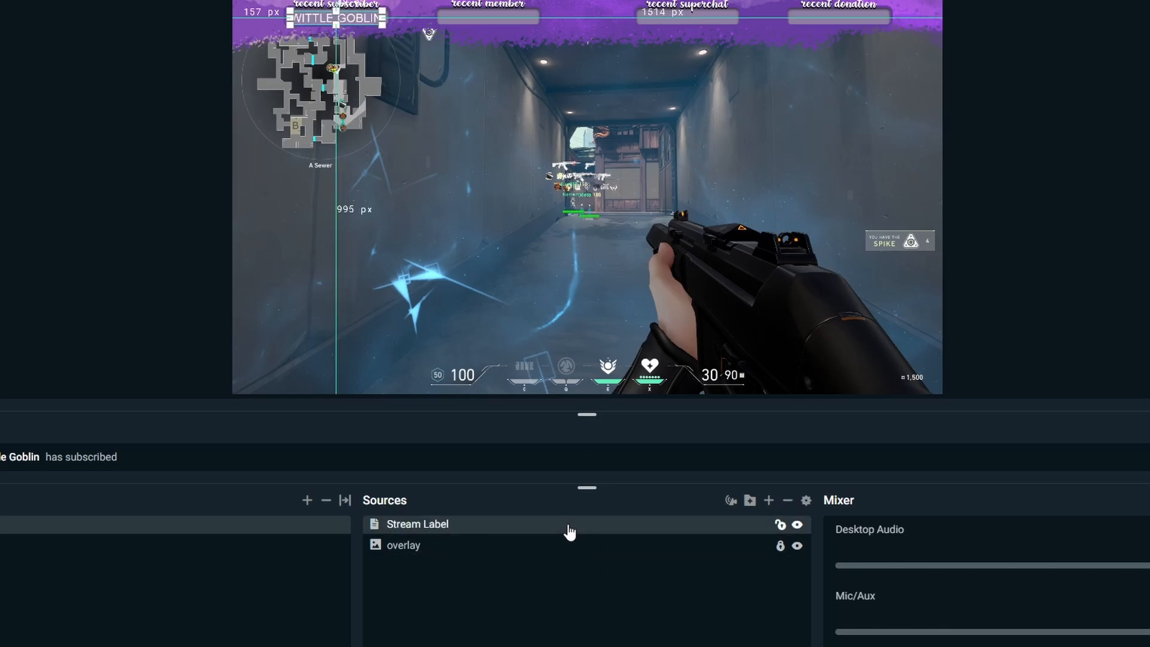
pyautogui.scroll(-5, 450, 534)
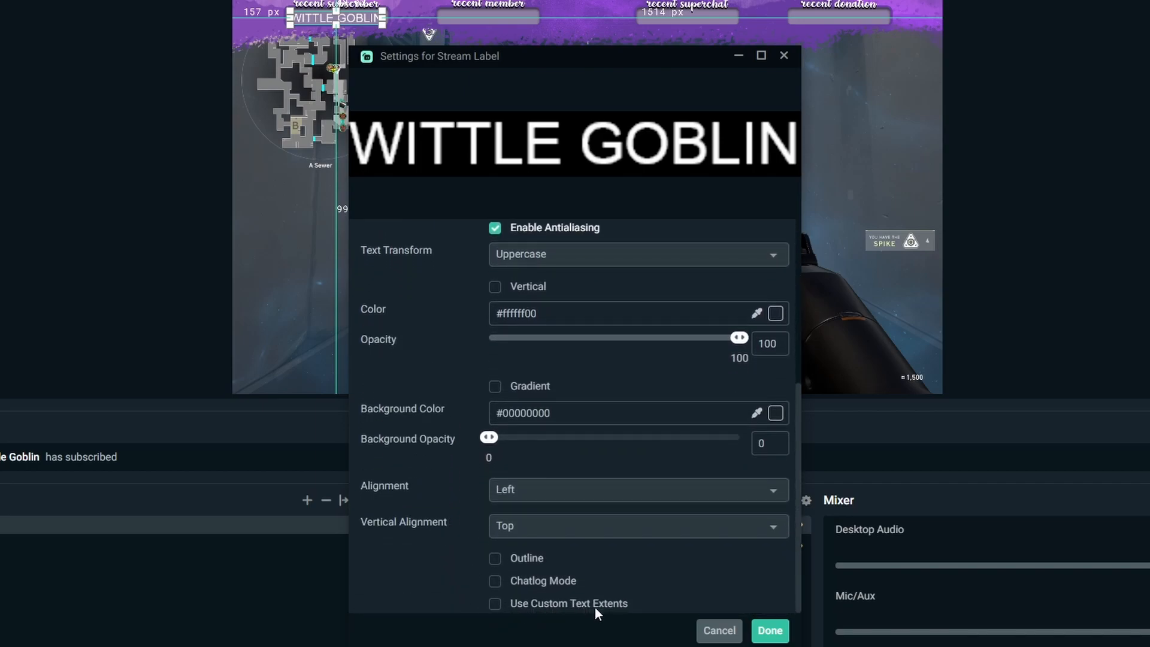
pyautogui.click(499, 601)
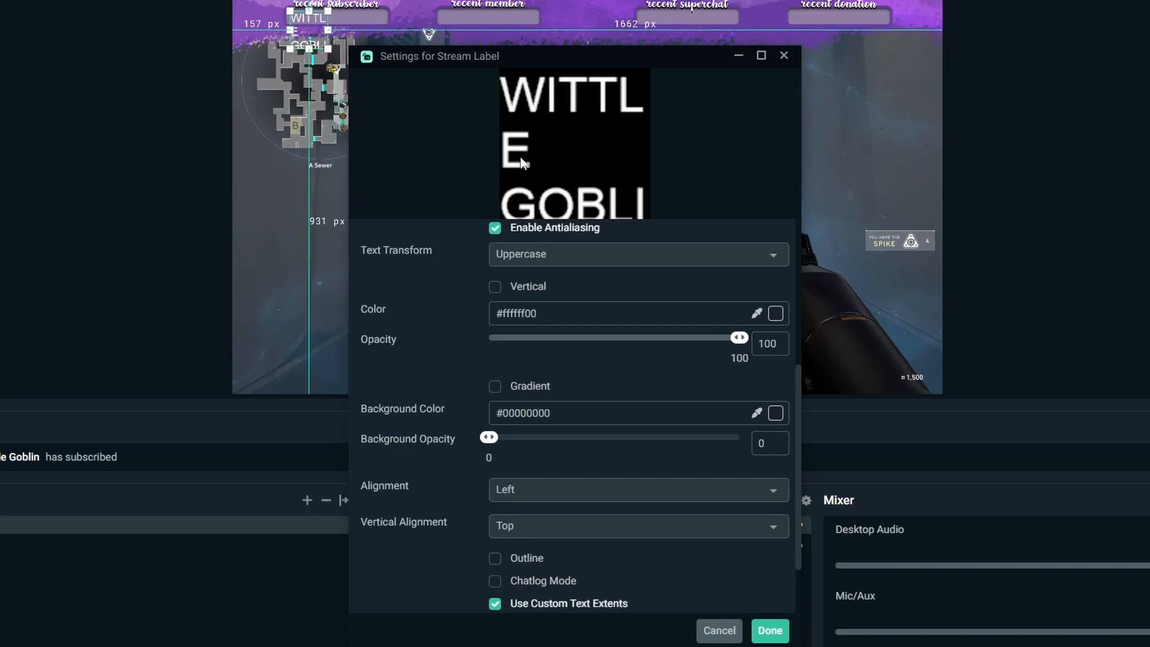
pyautogui.scroll(-2, 438, 504)
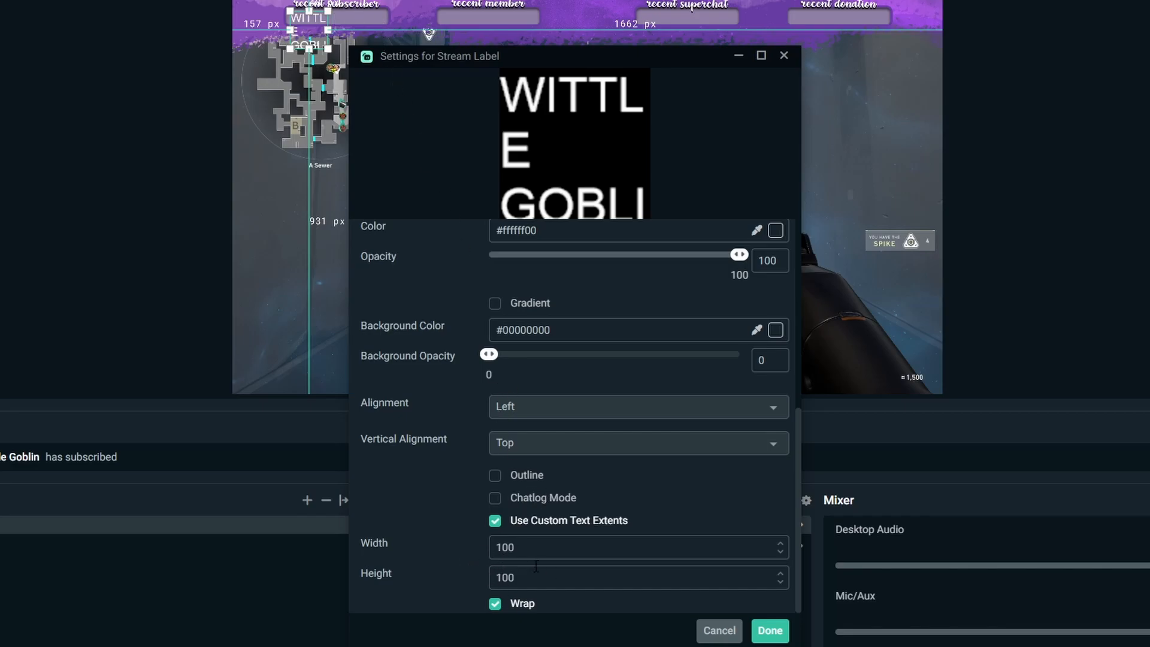
# Enlarge the subscriber label on the canvas and set its custom text extents to 200 wide and 50 high.
pyautogui.moveTo(326, 31)
pyautogui.mouseDown()
pyautogui.moveTo(360, 44)
pyautogui.moveTo(338, 43)
pyautogui.mouseUp()
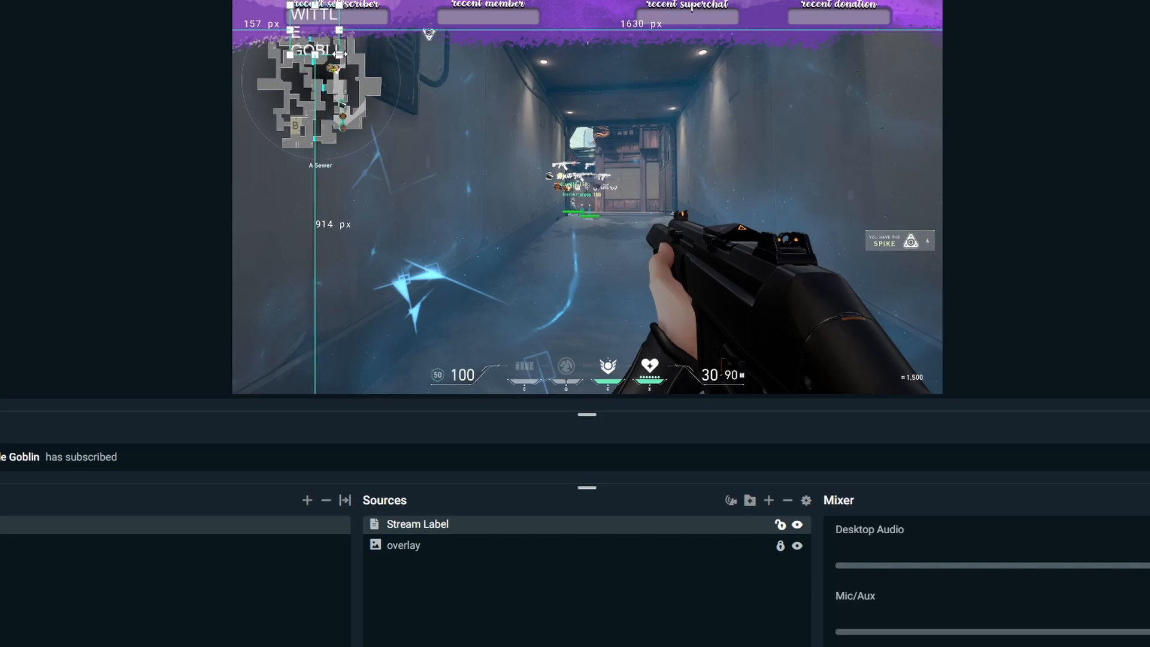
pyautogui.doubleClick(515, 527)
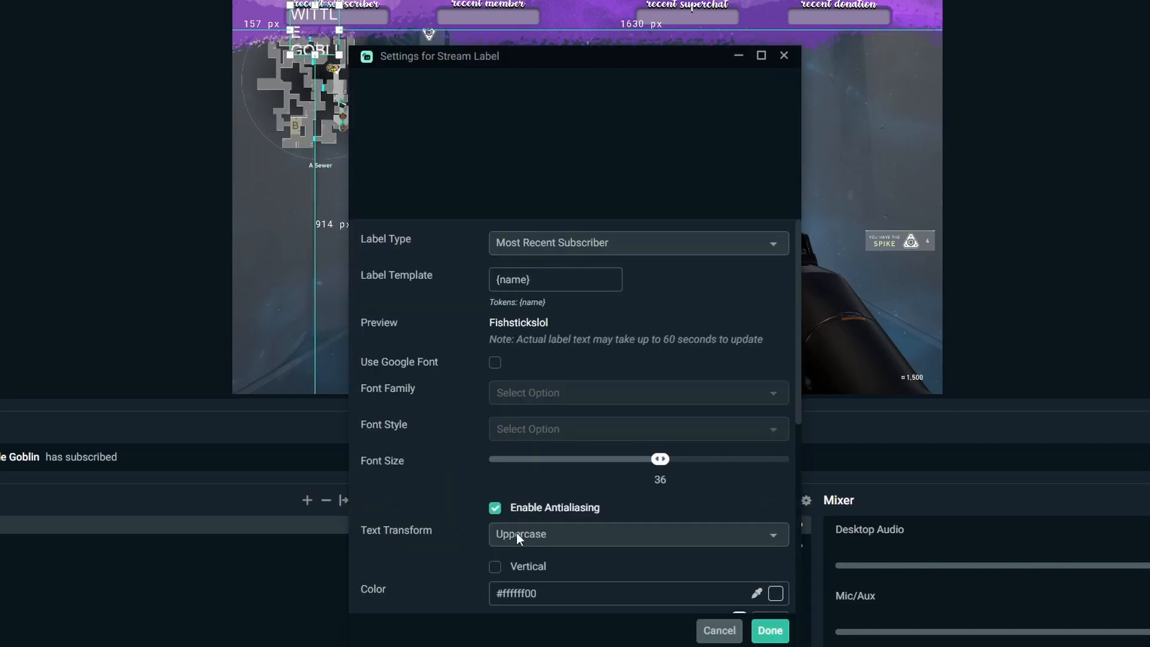
pyautogui.scroll(-6, 451, 545)
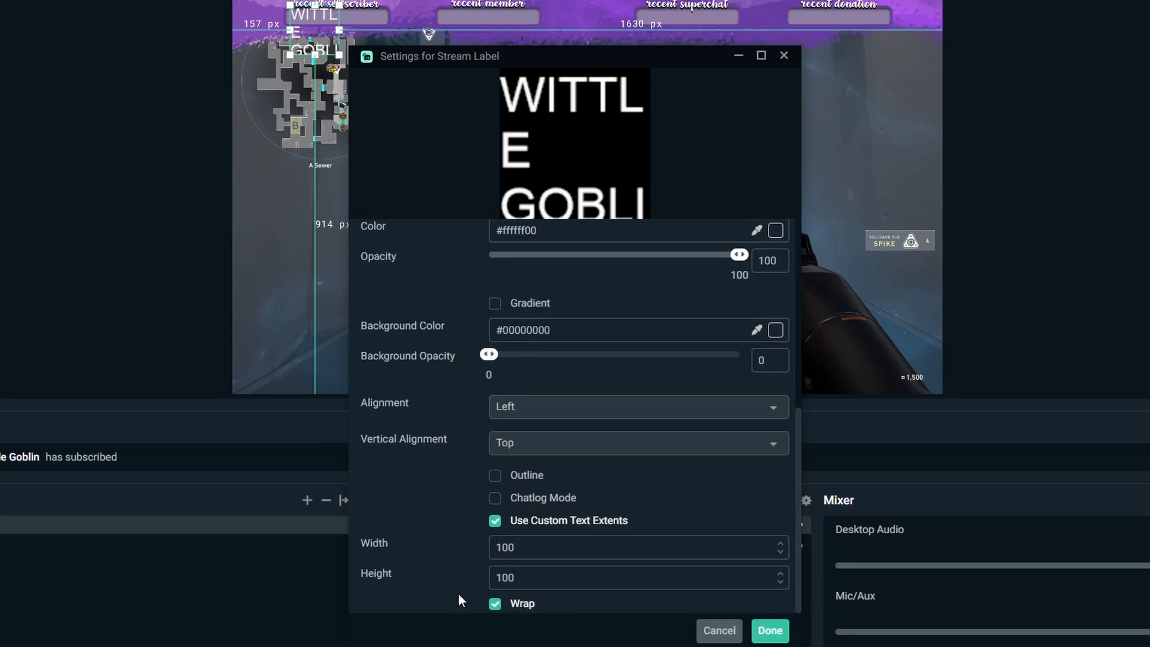
pyautogui.moveTo(518, 550); pyautogui.dragTo(463, 549)
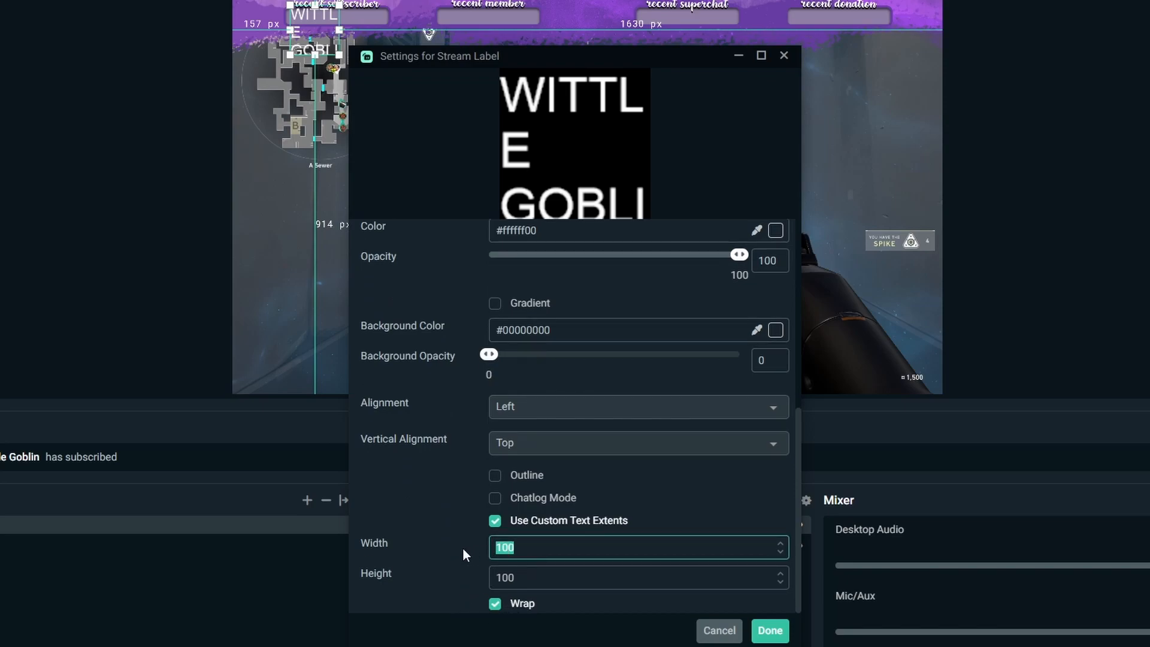
pyautogui.write('200')
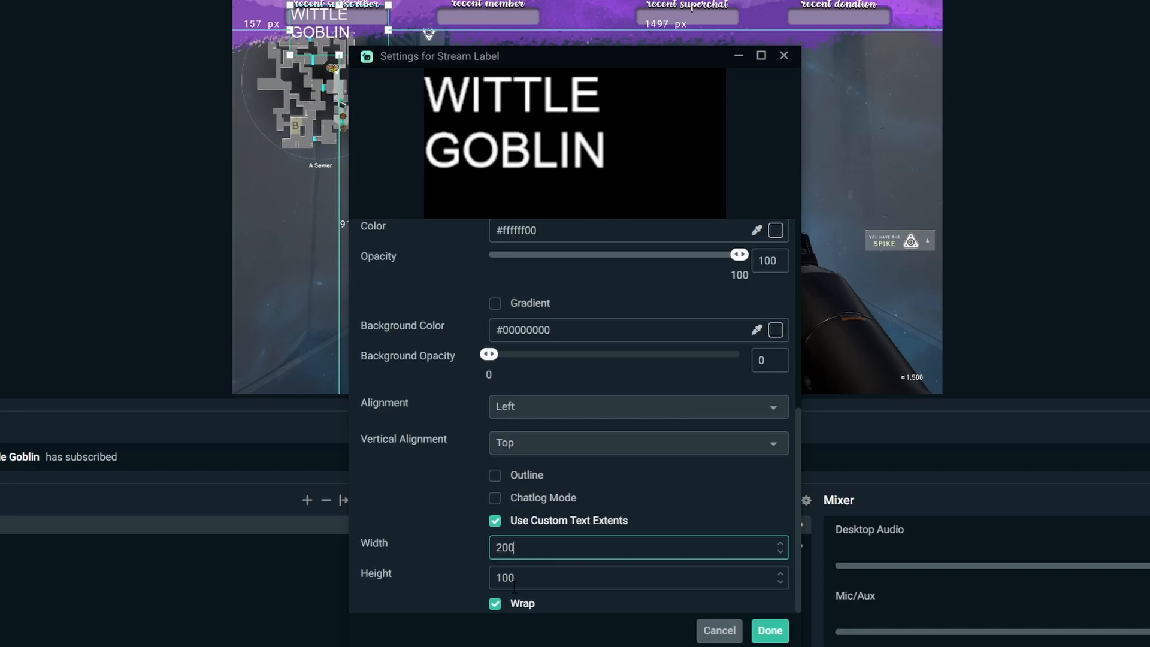
pyautogui.moveTo(519, 579); pyautogui.dragTo(479, 576)
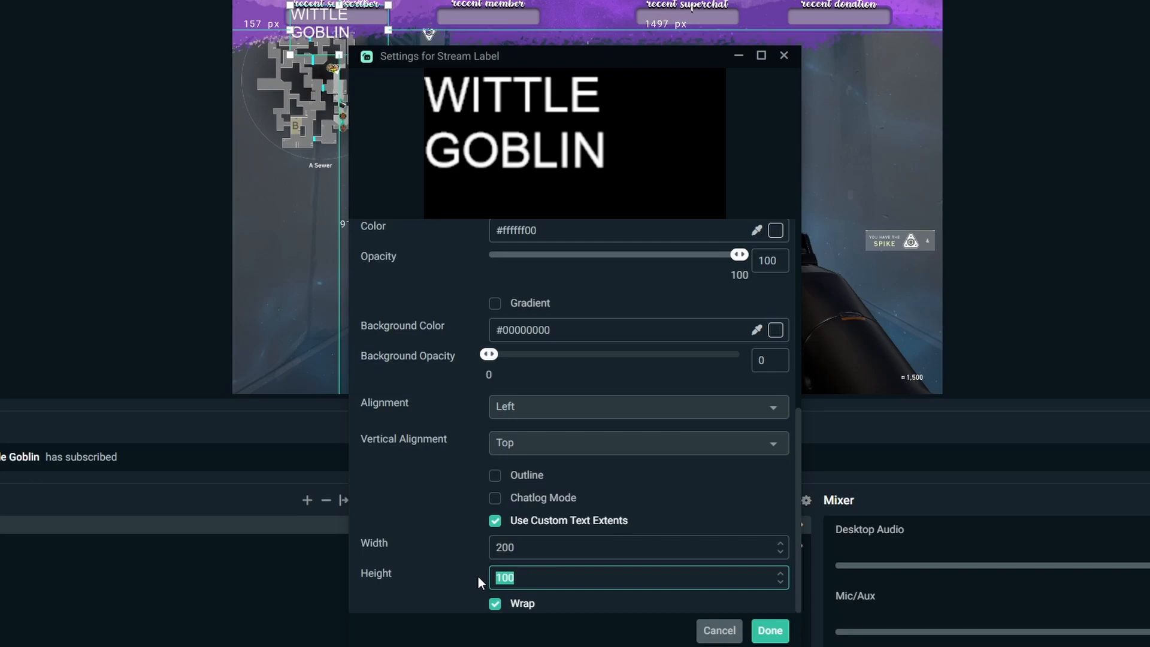
pyautogui.write('50')
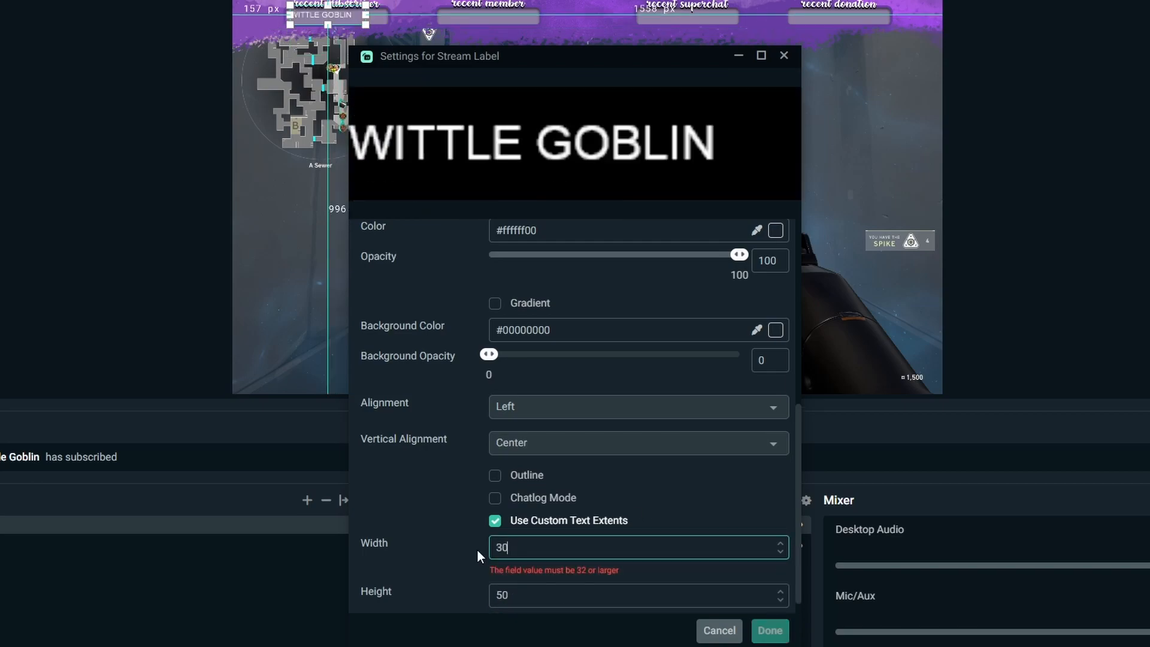
# Try a text extents width of 300 on the label and settle on 250.
pyautogui.write('0')
pyautogui.press('BackSpace')
pyautogui.press('BackSpace')
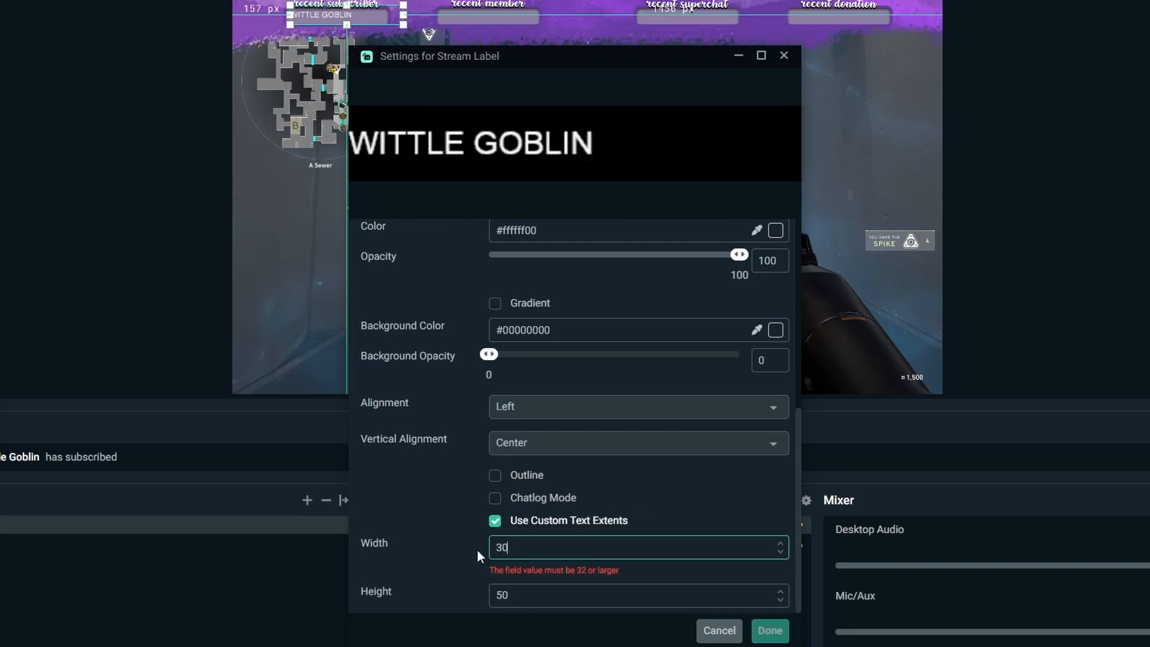
pyautogui.write('50')
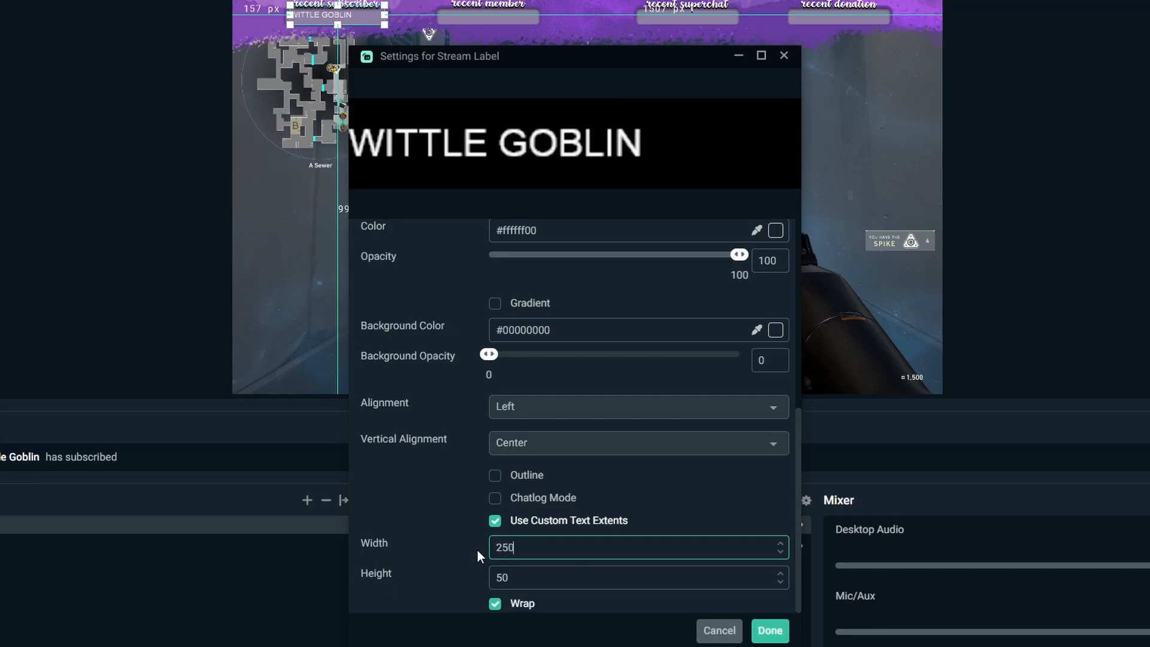
# Set the label's vertical alignment and horizontal alignment to Center and close its settings.
pyautogui.click(526, 443)
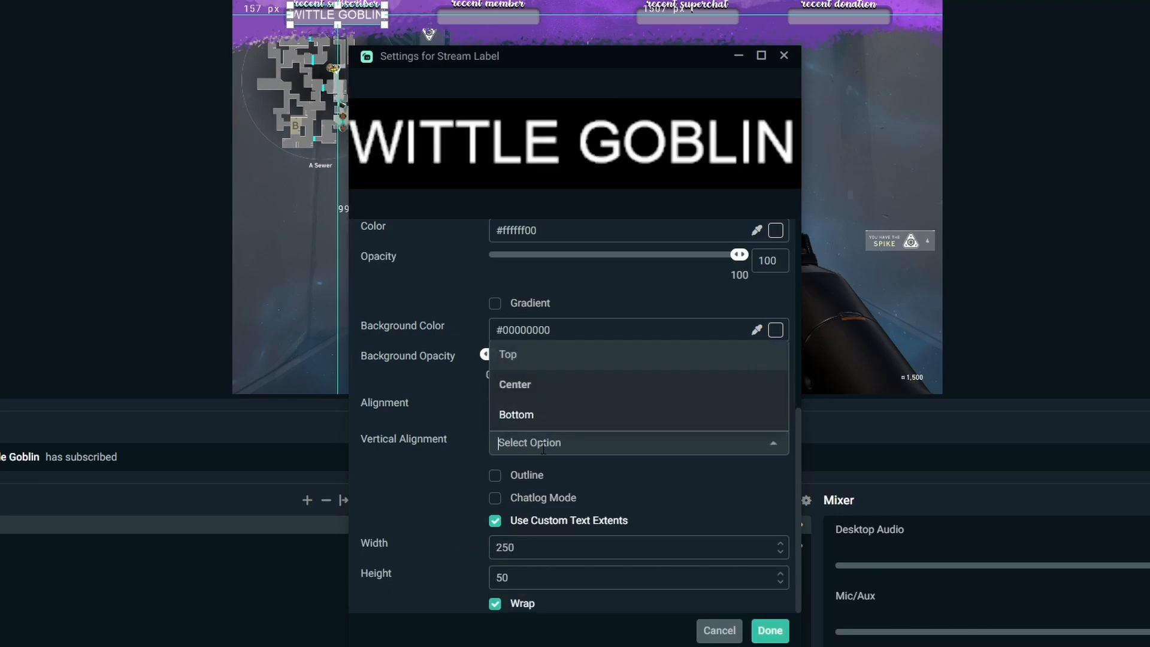
pyautogui.click(538, 388)
pyautogui.click(550, 411)
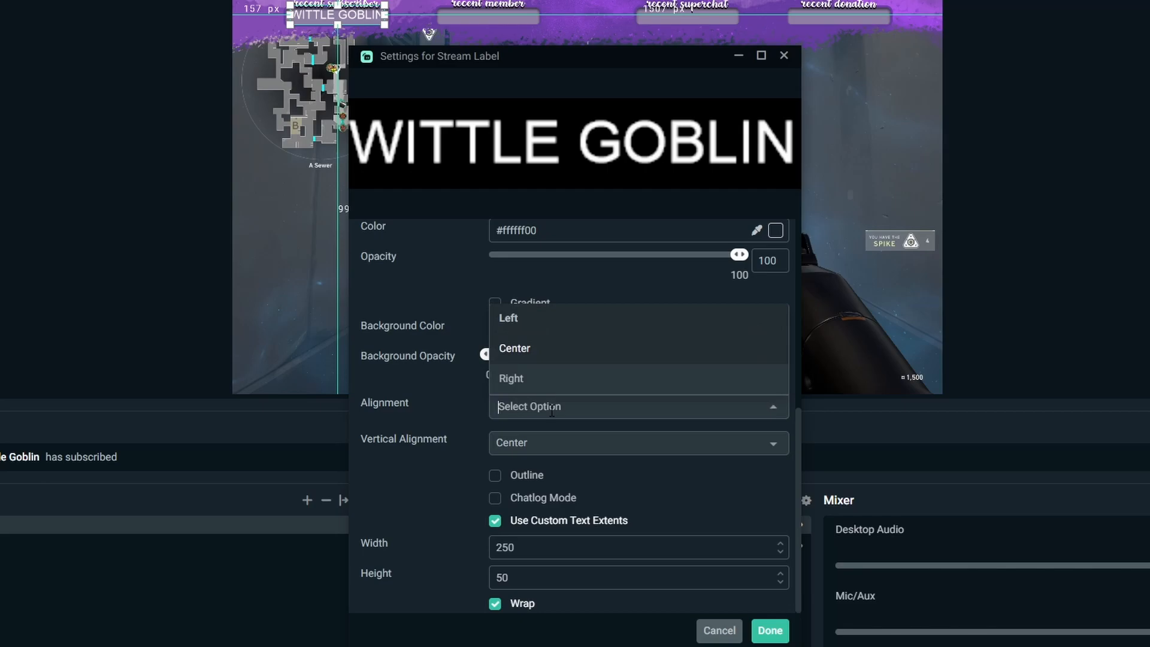
pyautogui.click(515, 348)
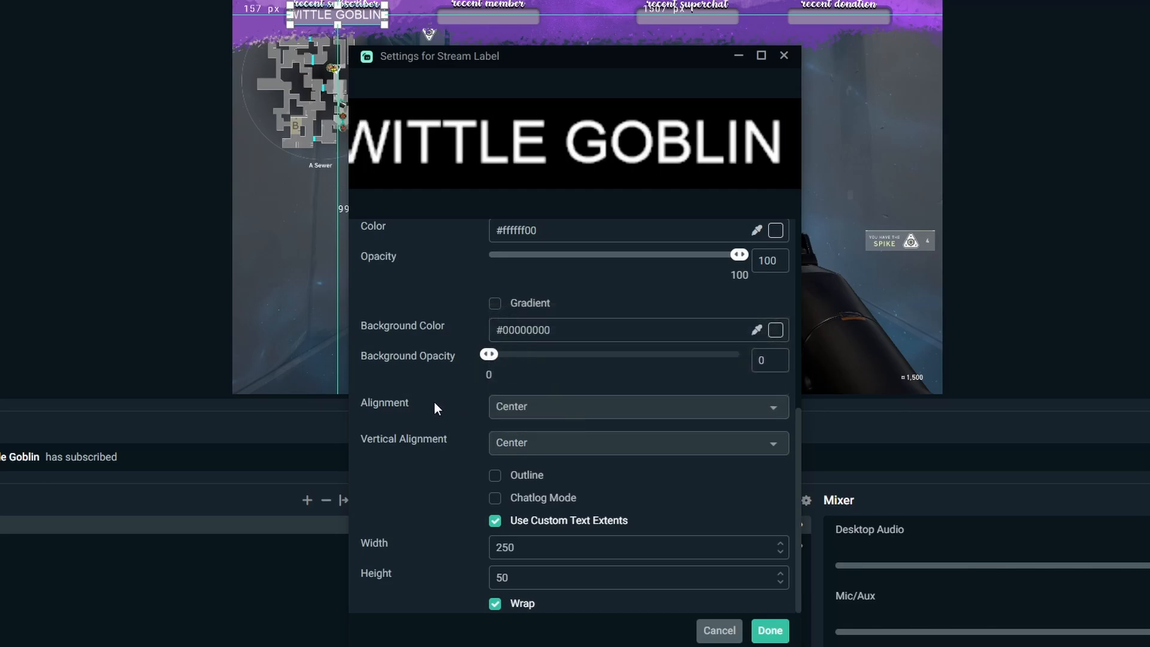
pyautogui.press('Escape')
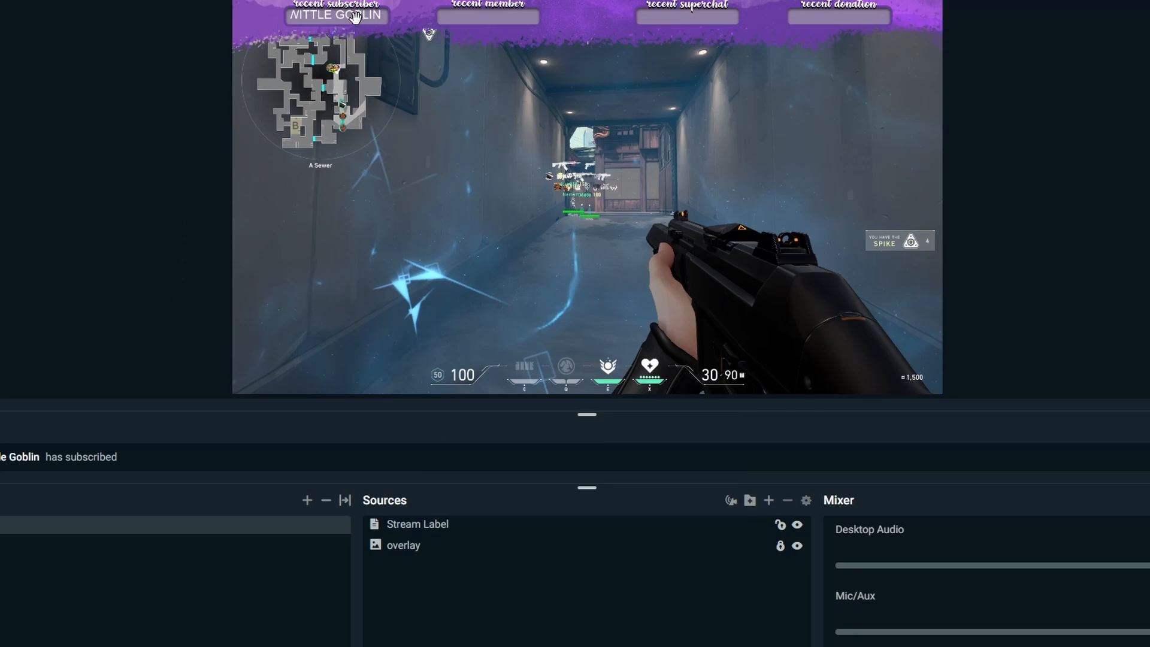
# Move the label slightly down inside the overlay's recent subscriber box.
pyautogui.moveTo(355, 17); pyautogui.dragTo(356, 22)
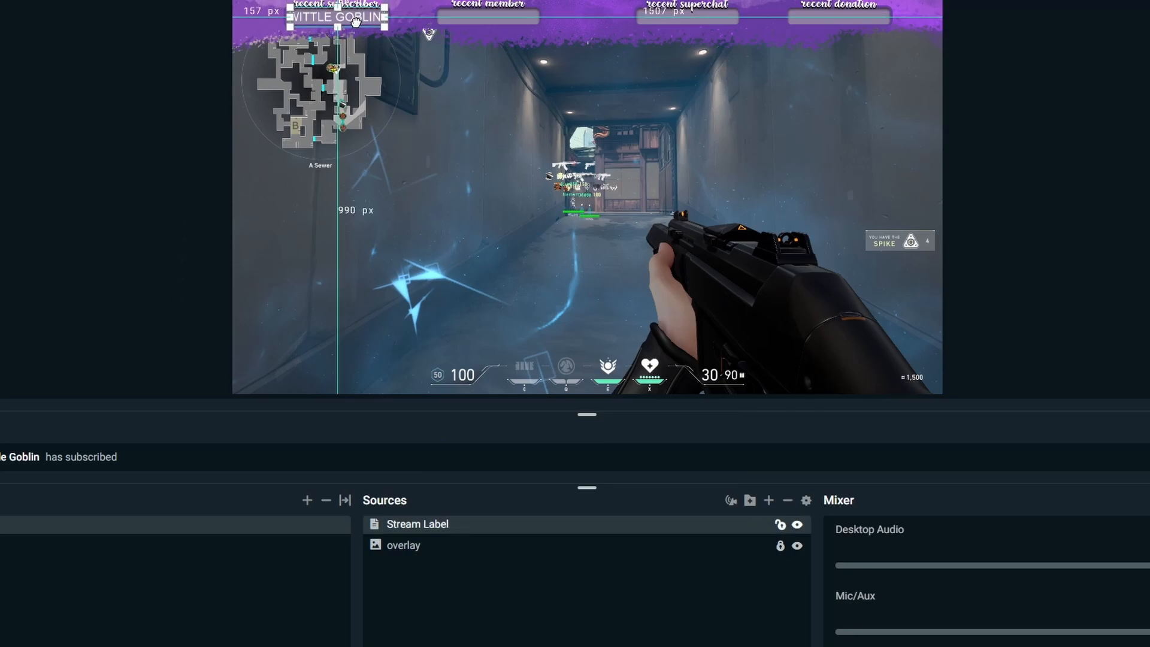
pyautogui.click(83, 157)
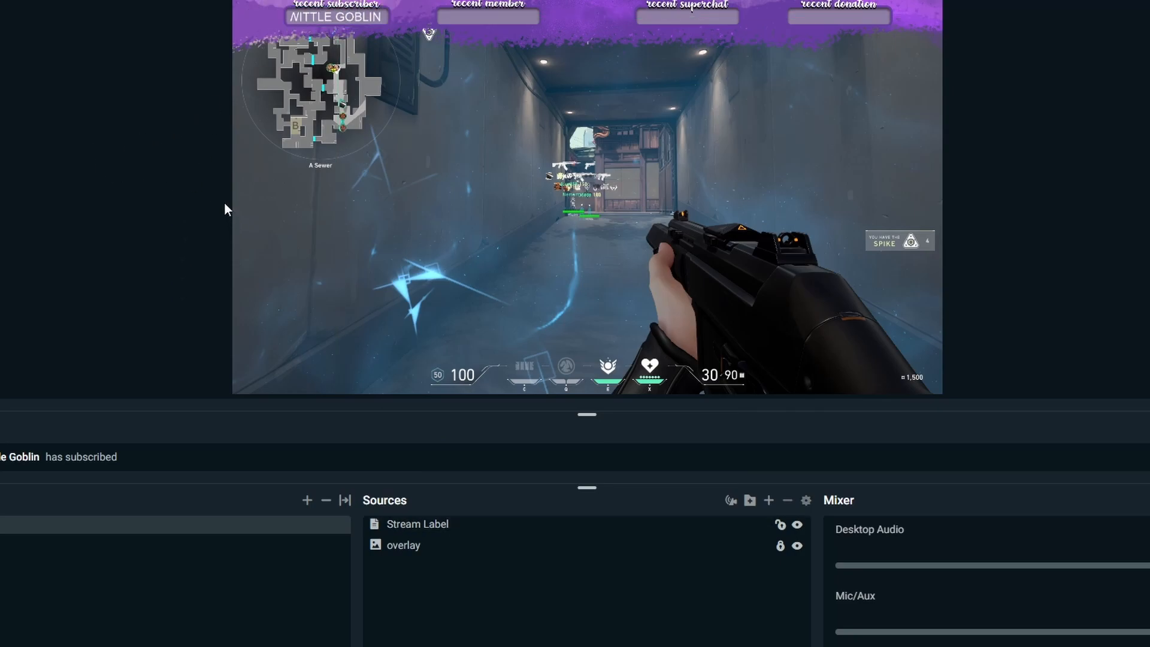
pyautogui.click(347, 17)
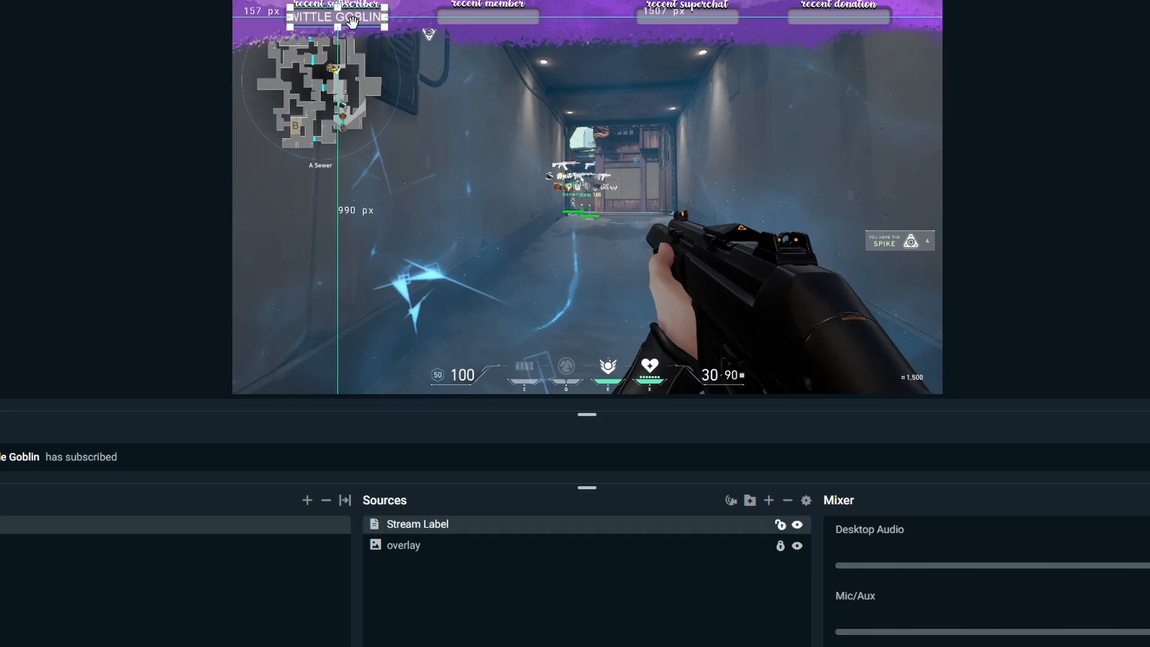
# Widen the Stream Label's custom text extents to 260, settle on 270, and save the settings.
pyautogui.doubleClick(443, 525)
pyautogui.scroll(-6, 451, 577)
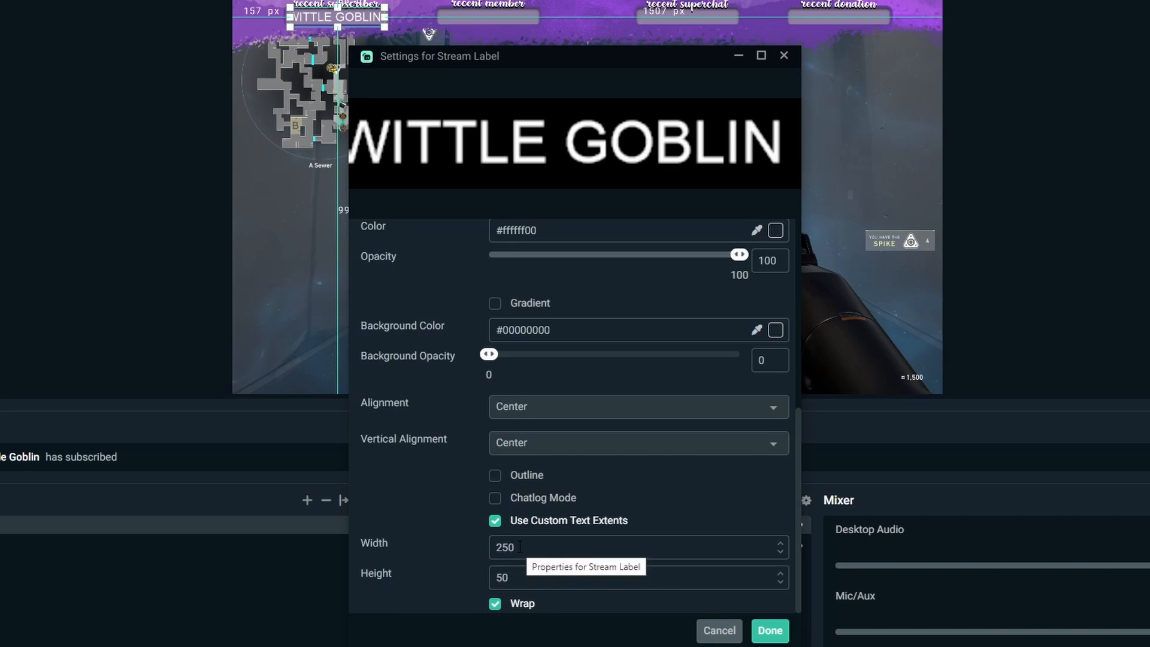
pyautogui.moveTo(519, 546); pyautogui.dragTo(480, 550)
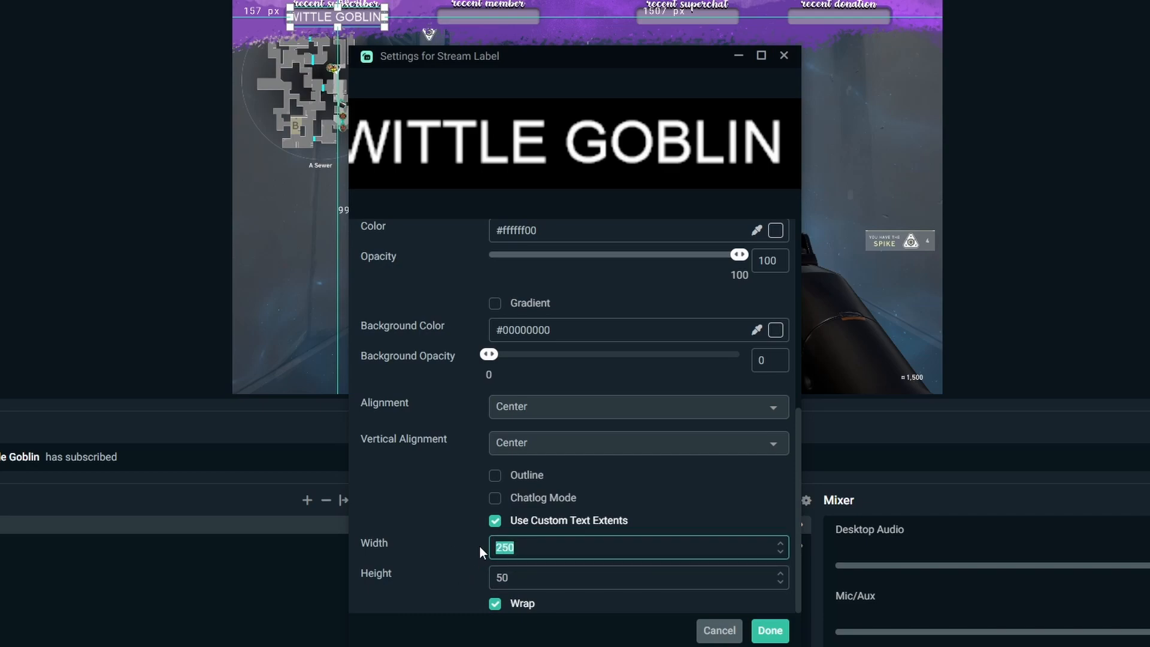
pyautogui.write('260')
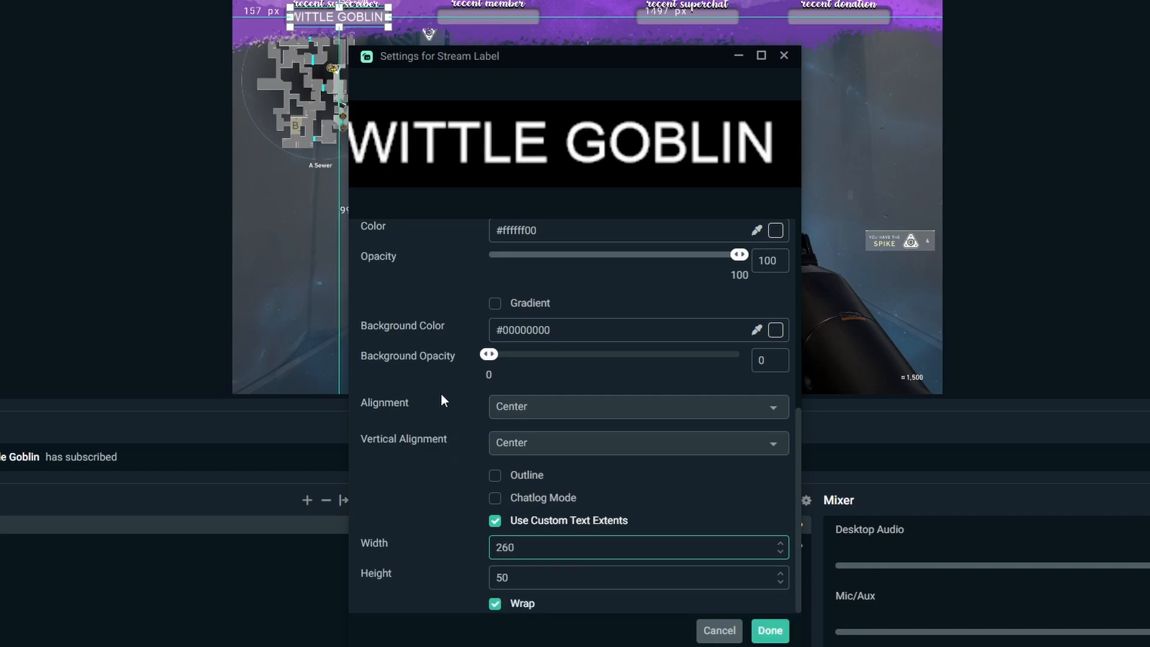
pyautogui.moveTo(521, 553)
pyautogui.mouseDown()
pyautogui.moveTo(492, 555)
pyautogui.moveTo(504, 556)
pyautogui.mouseUp()
pyautogui.write('70')
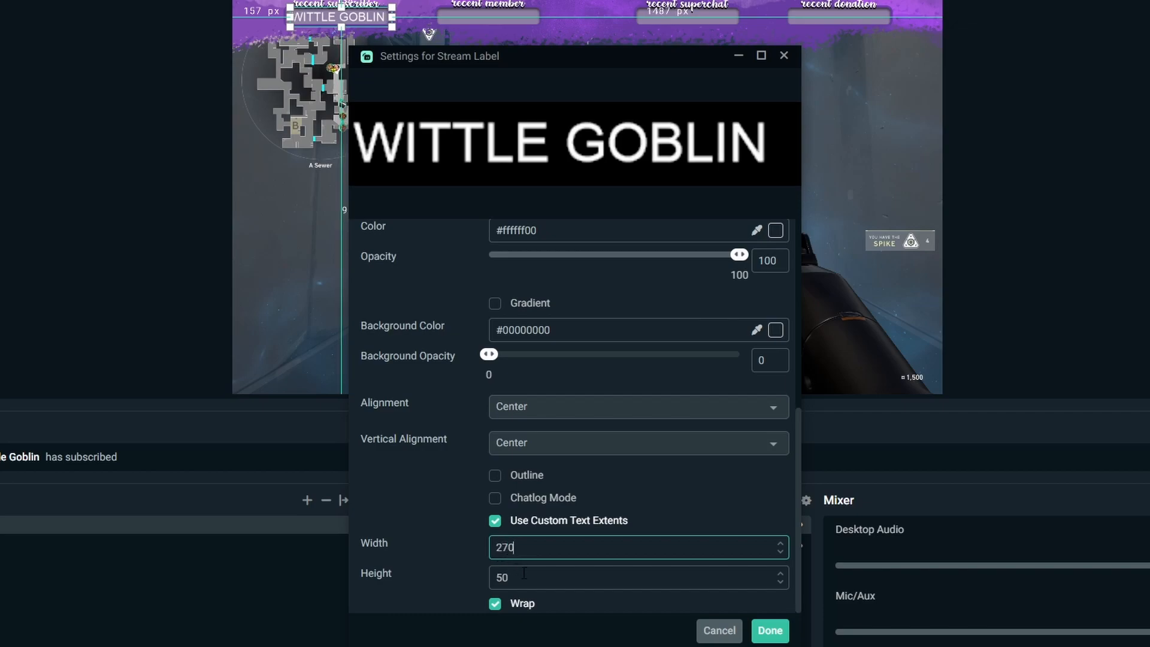
pyautogui.click(770, 630)
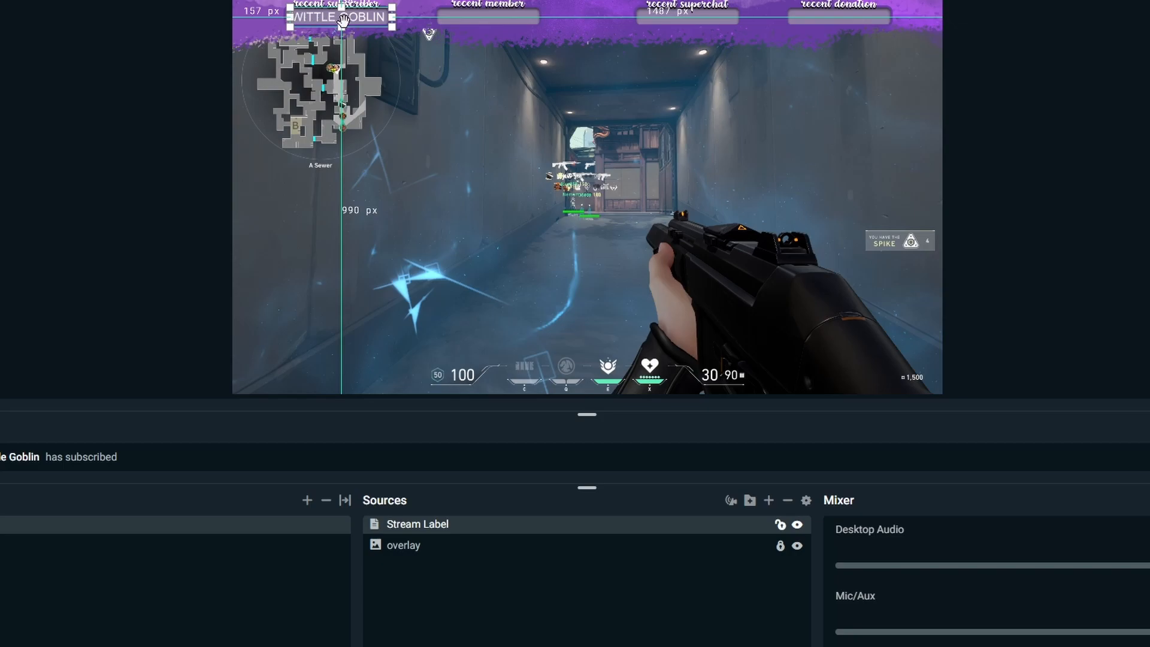
# Nudge the label 4 px left inside the recent subscriber box and lock the Stream Label source.
pyautogui.press('Left')
pyautogui.press('Left')
pyautogui.press('Left')
pyautogui.press('Left')
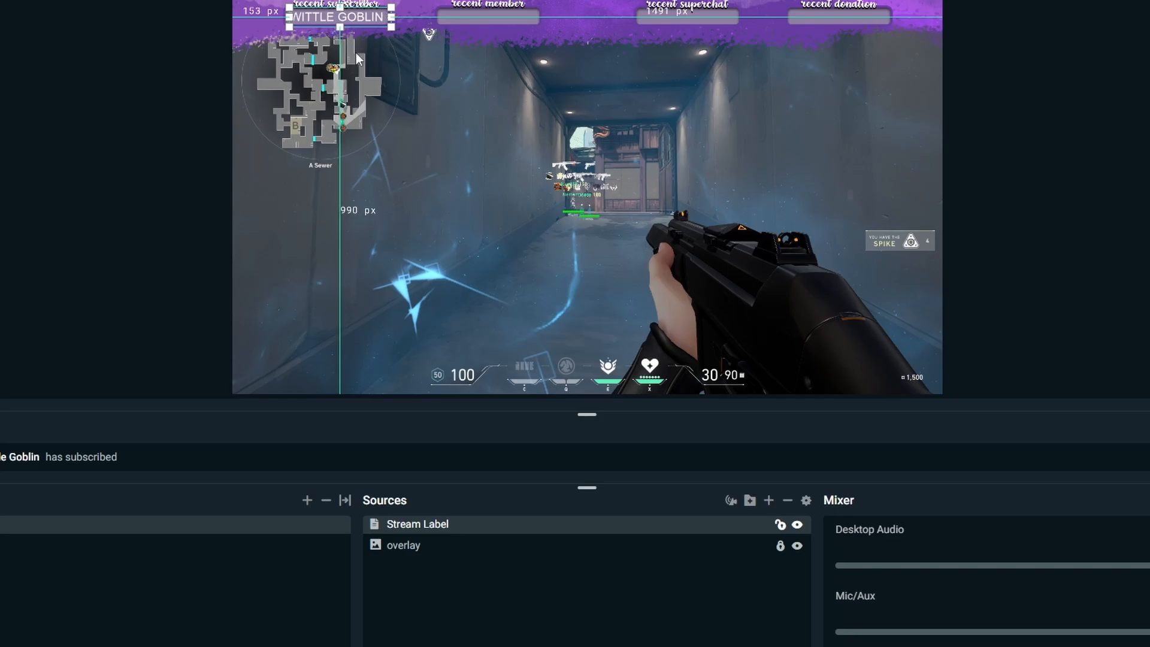
pyautogui.click(68, 179)
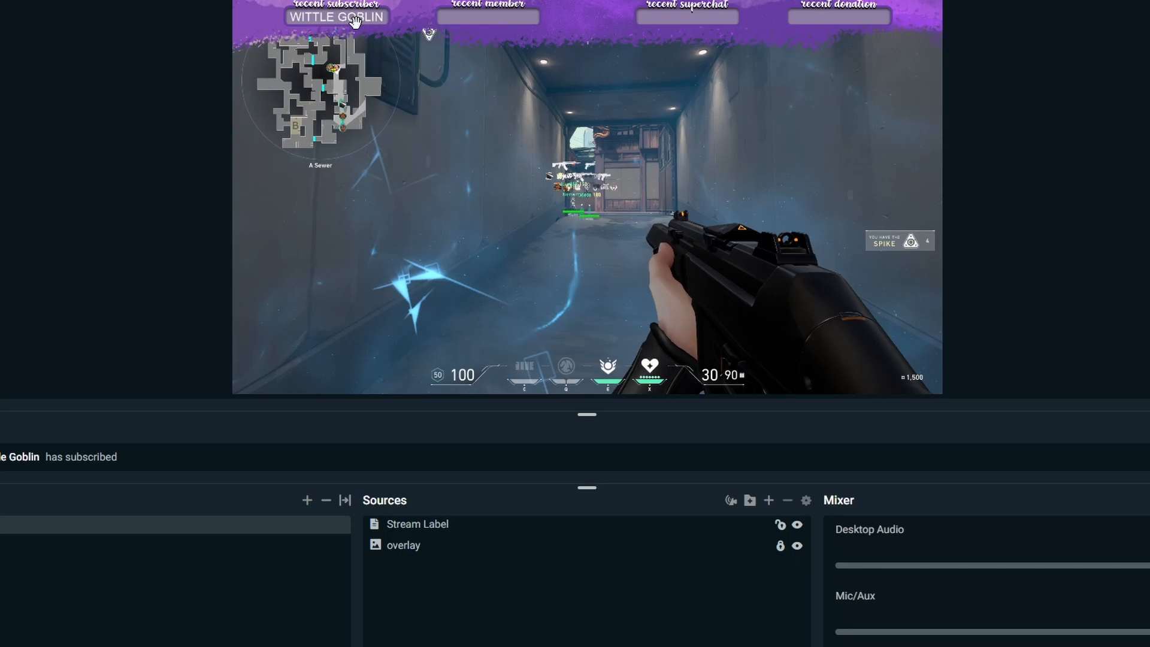
pyautogui.click(356, 22)
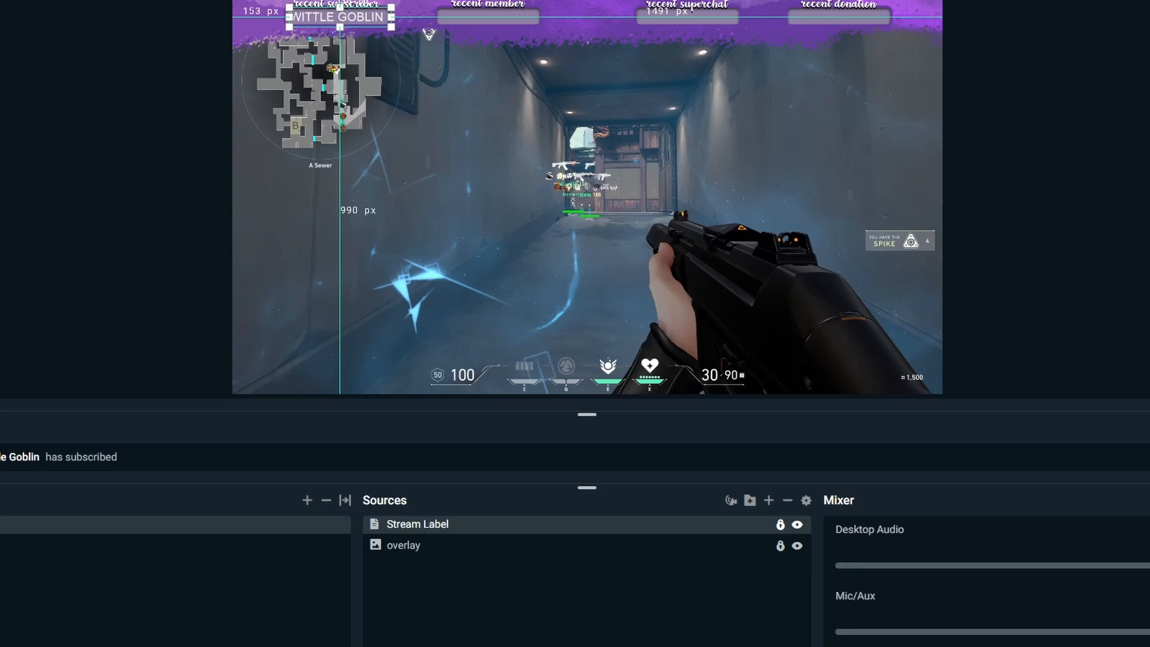
# Switch to File Explorer's streamlabels folder and read the most_recent_youtube_subscriber and most_recent_youtube_subscriber2 text files.
pyautogui.hotkey('alt', 'Tab')
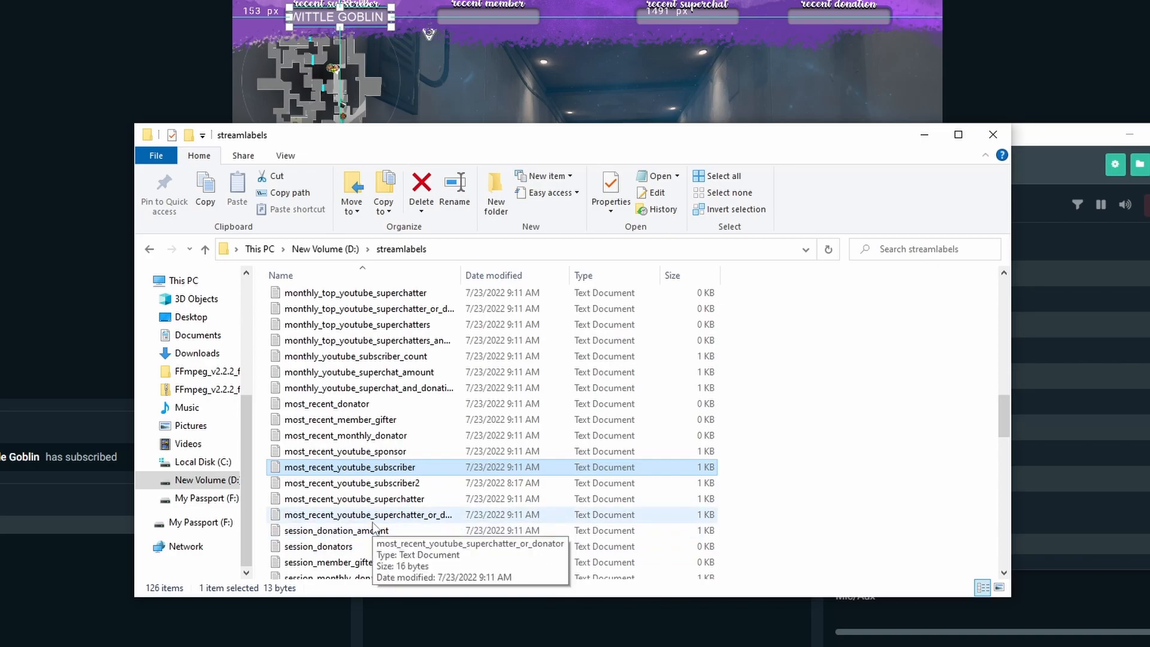
pyautogui.doubleClick(354, 468)
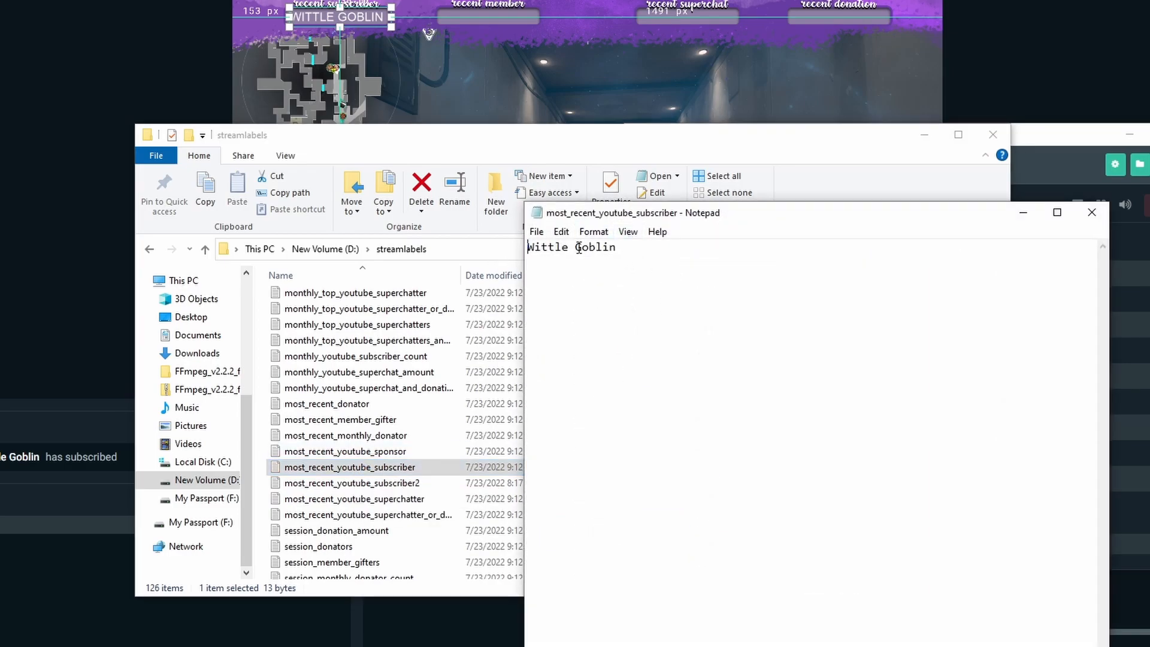
pyautogui.click(1091, 211)
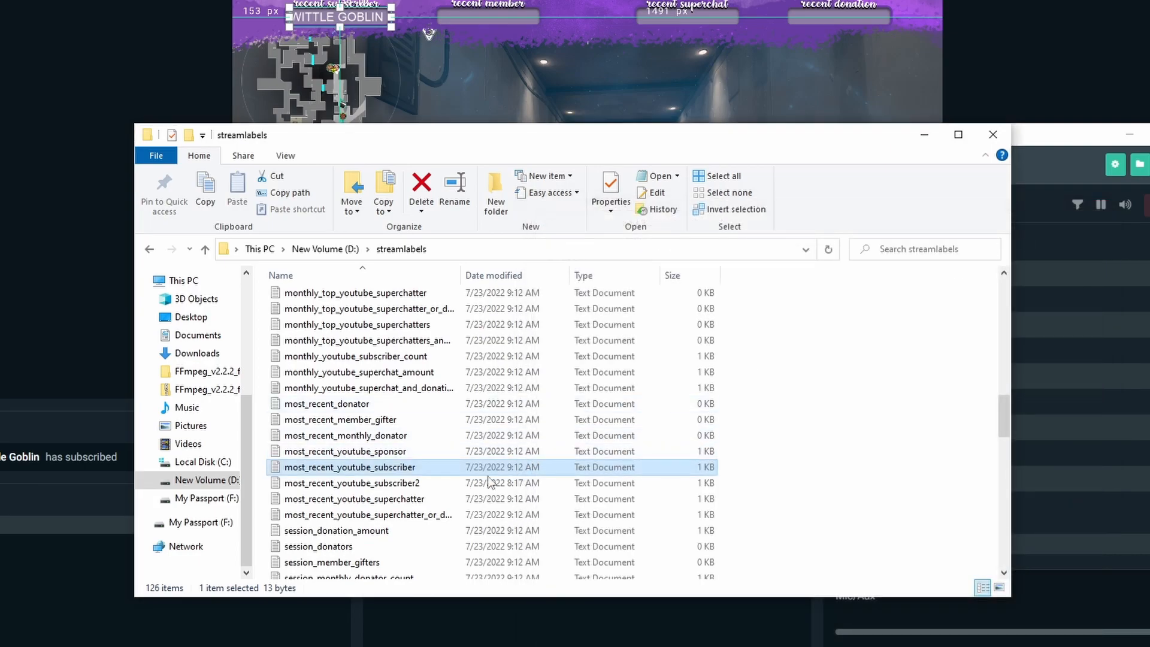
pyautogui.doubleClick(377, 483)
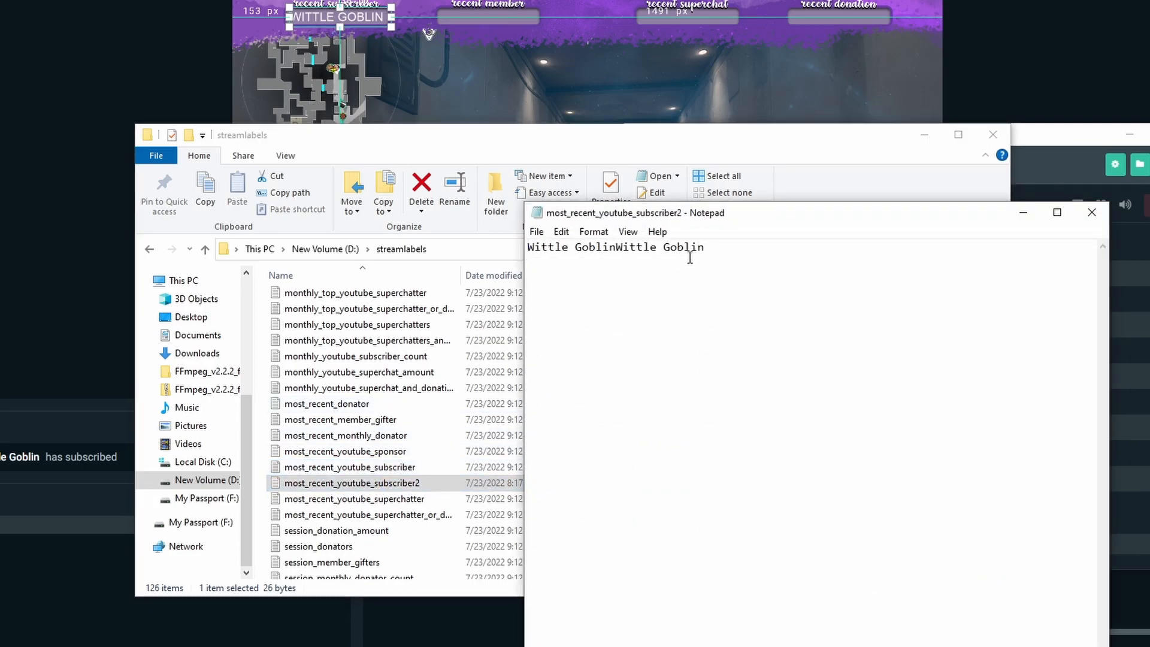
pyautogui.click(1091, 213)
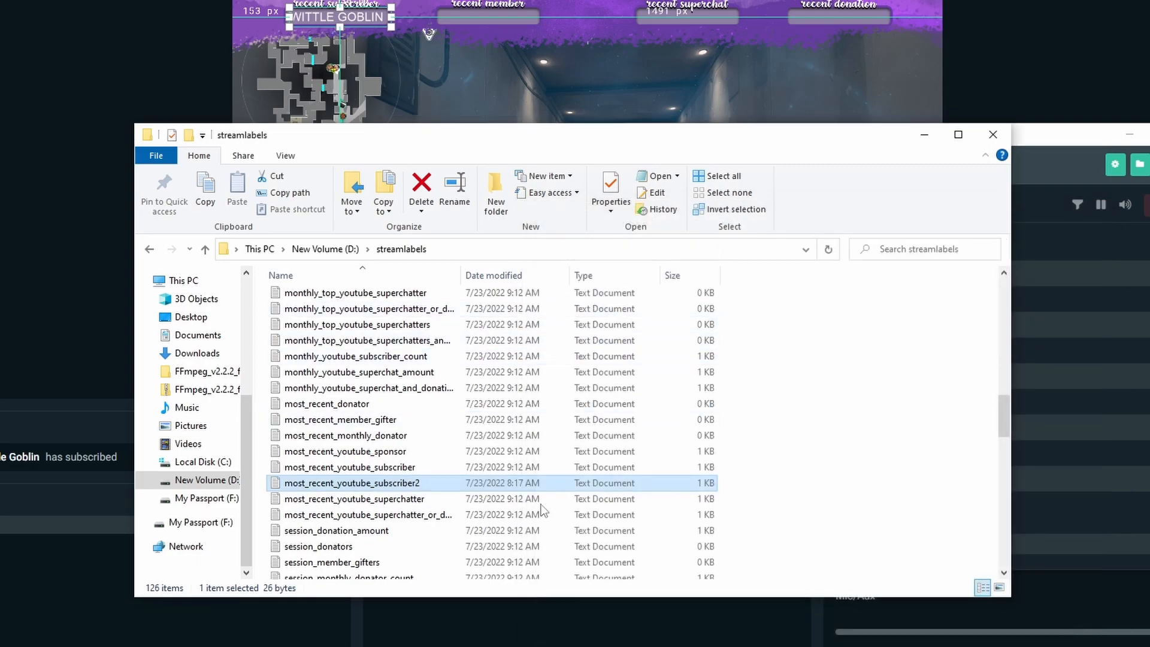
# Return to Streamlabs Desktop and add a new Text (GDI+) source to the scene.
pyautogui.click(552, 640)
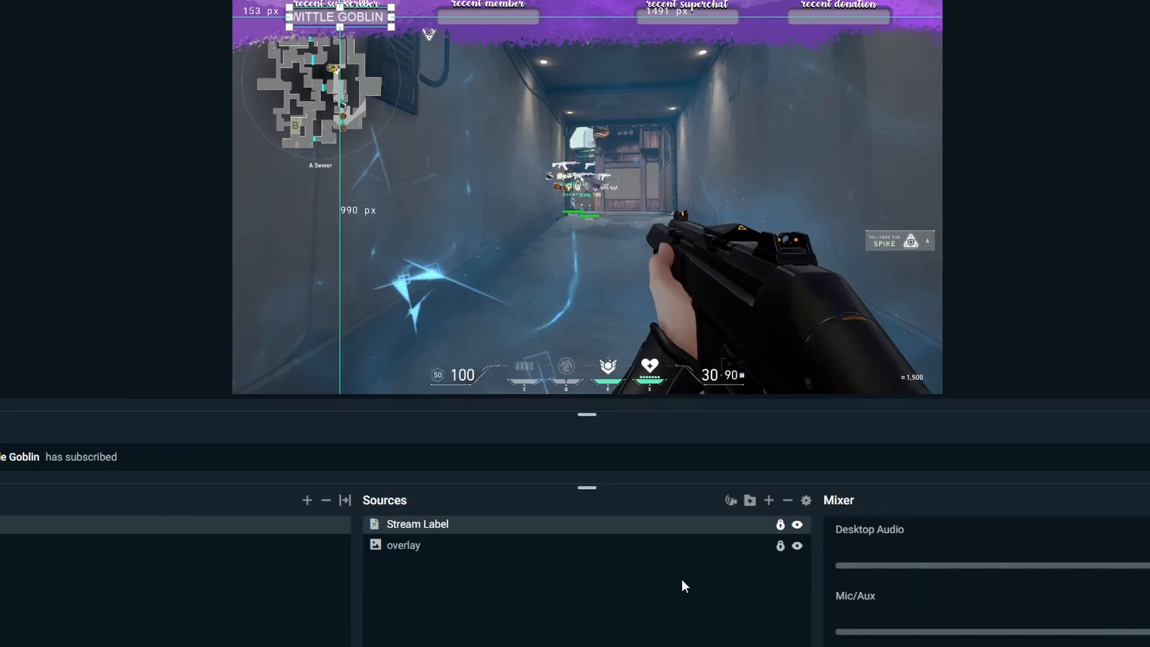
pyautogui.click(768, 500)
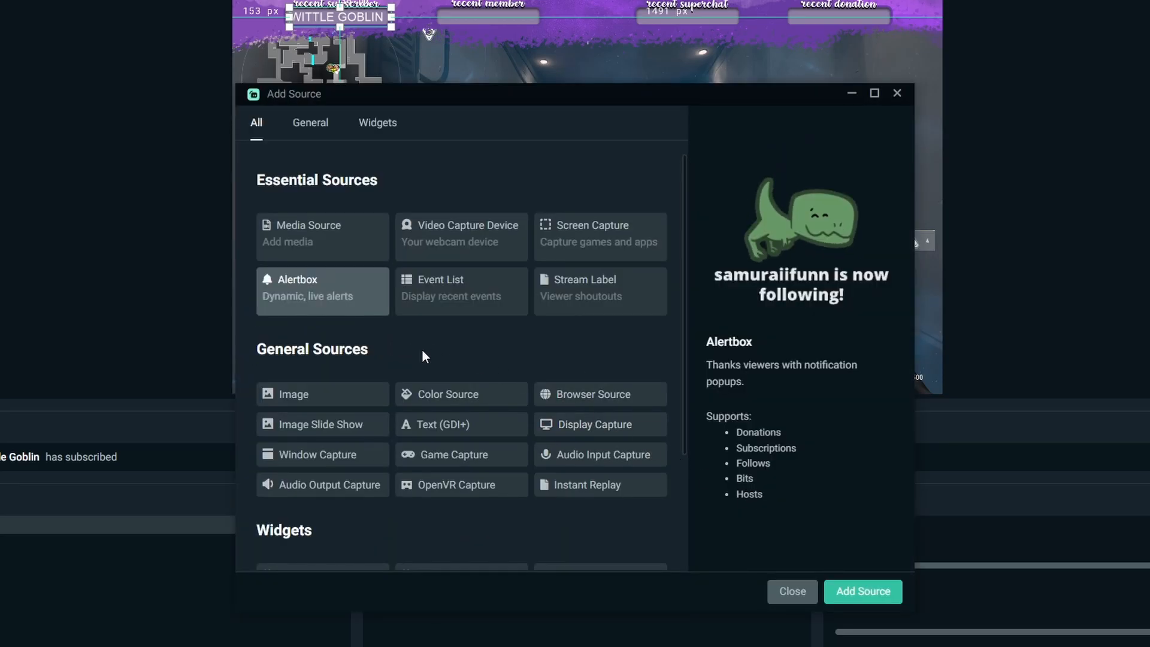
pyautogui.click(439, 427)
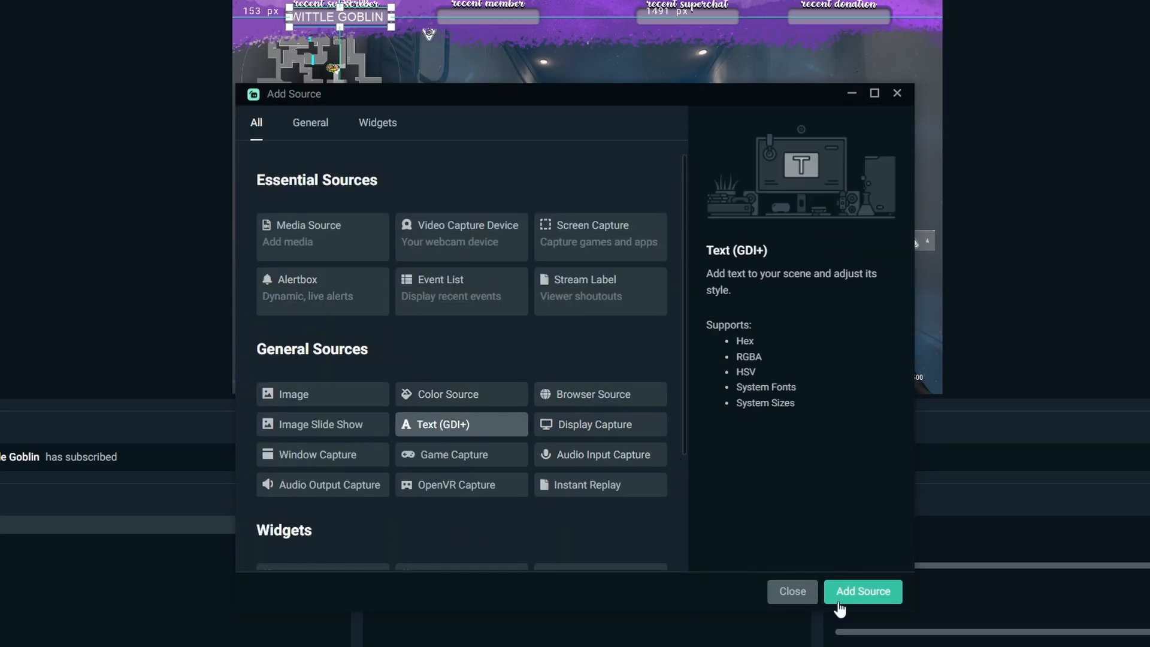
pyautogui.click(863, 591)
pyautogui.click(760, 450)
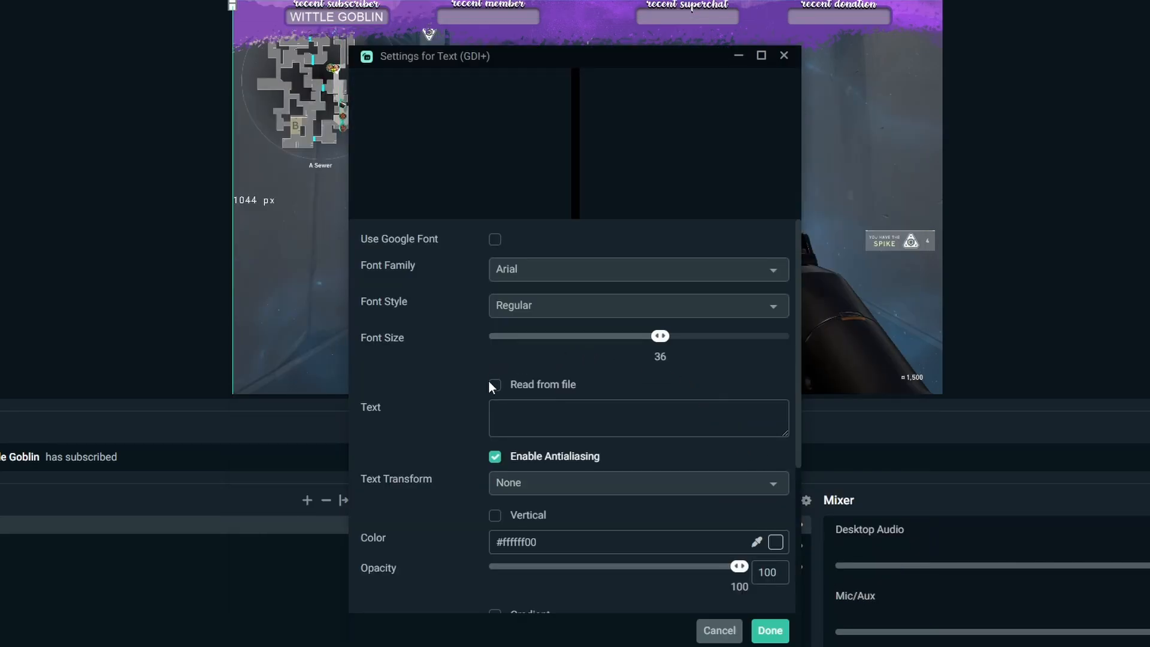
# Make the text source read from the file most_recent_youtube_subscriber2 in the streamlabels folder on drive D.
pyautogui.click(496, 386)
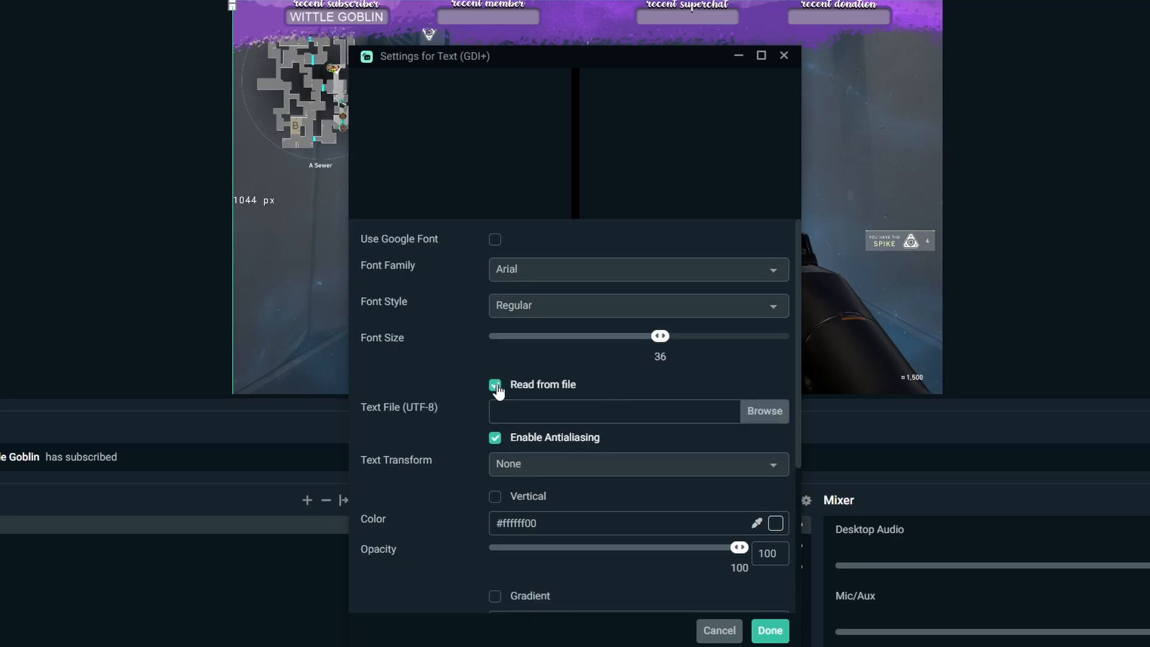
pyautogui.click(753, 413)
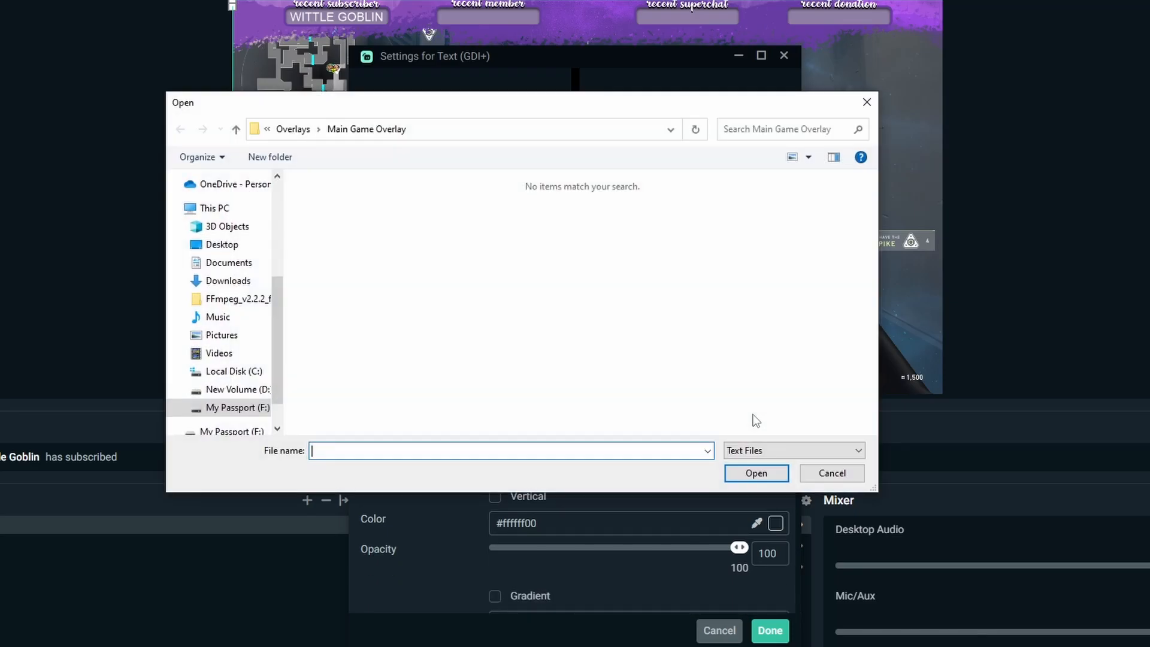
pyautogui.click(231, 389)
pyautogui.scroll(-4, 372, 376)
pyautogui.doubleClick(351, 331)
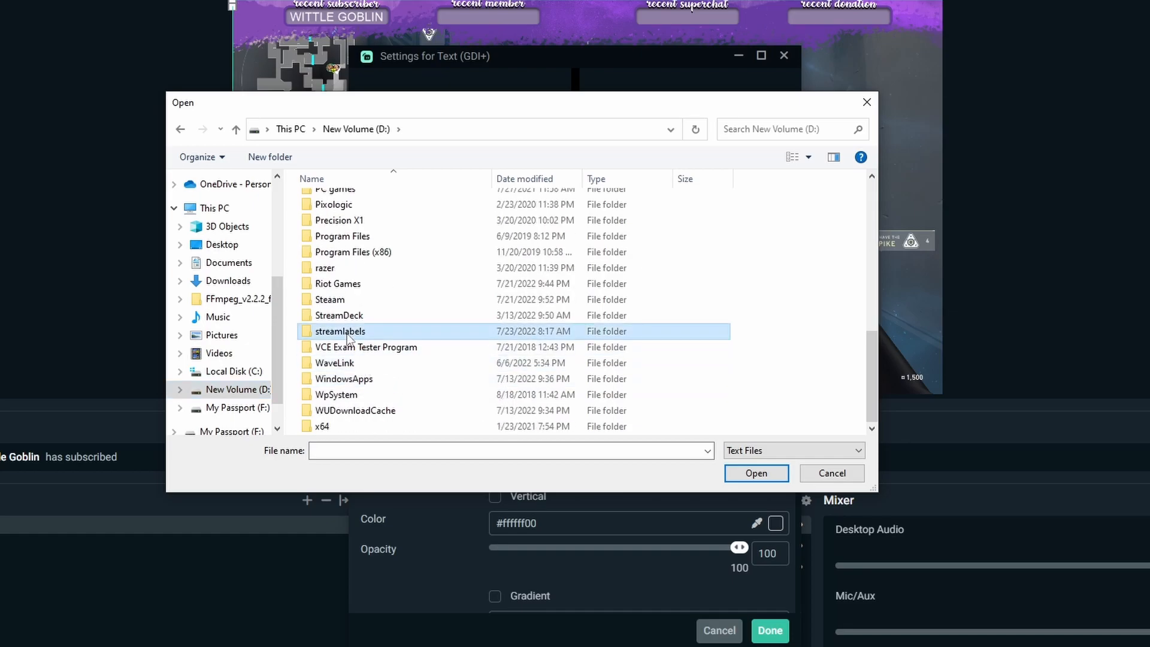
pyautogui.scroll(-15, 419, 348)
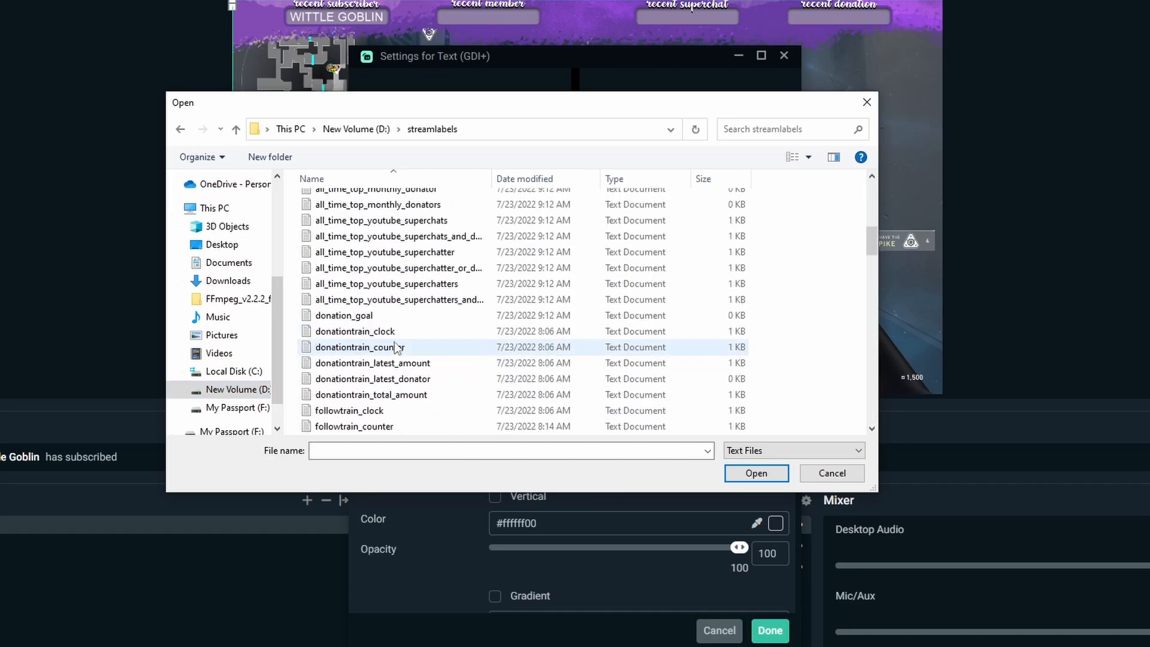
pyautogui.scroll(-1, 395, 348)
pyautogui.scroll(-5, 397, 347)
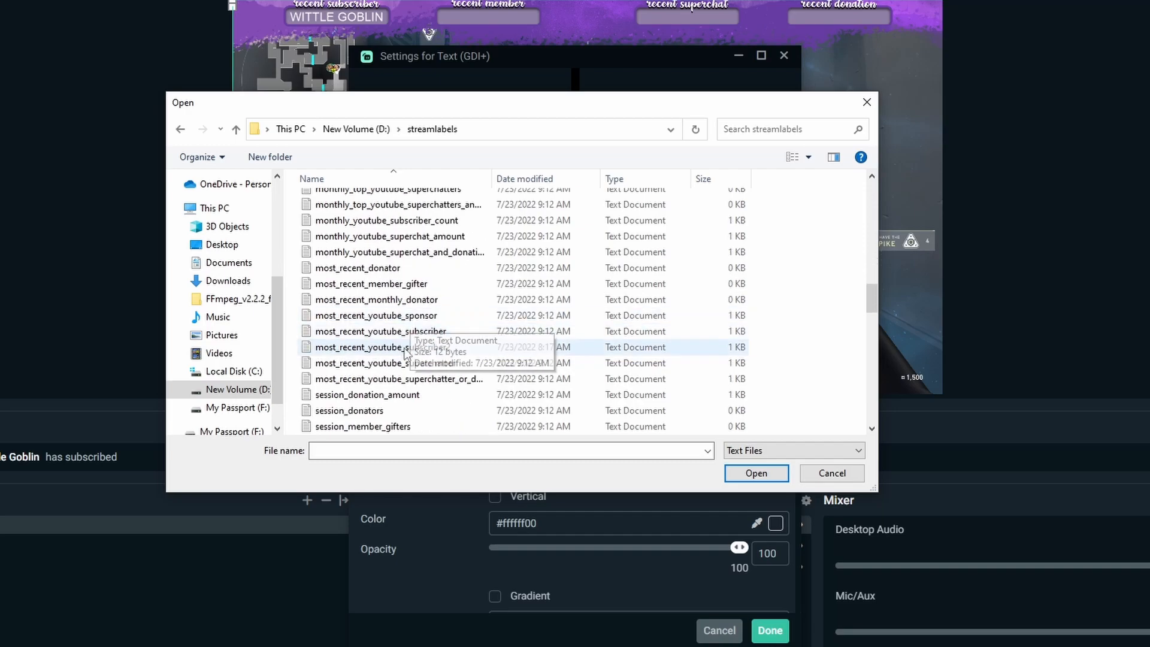
pyautogui.click(406, 349)
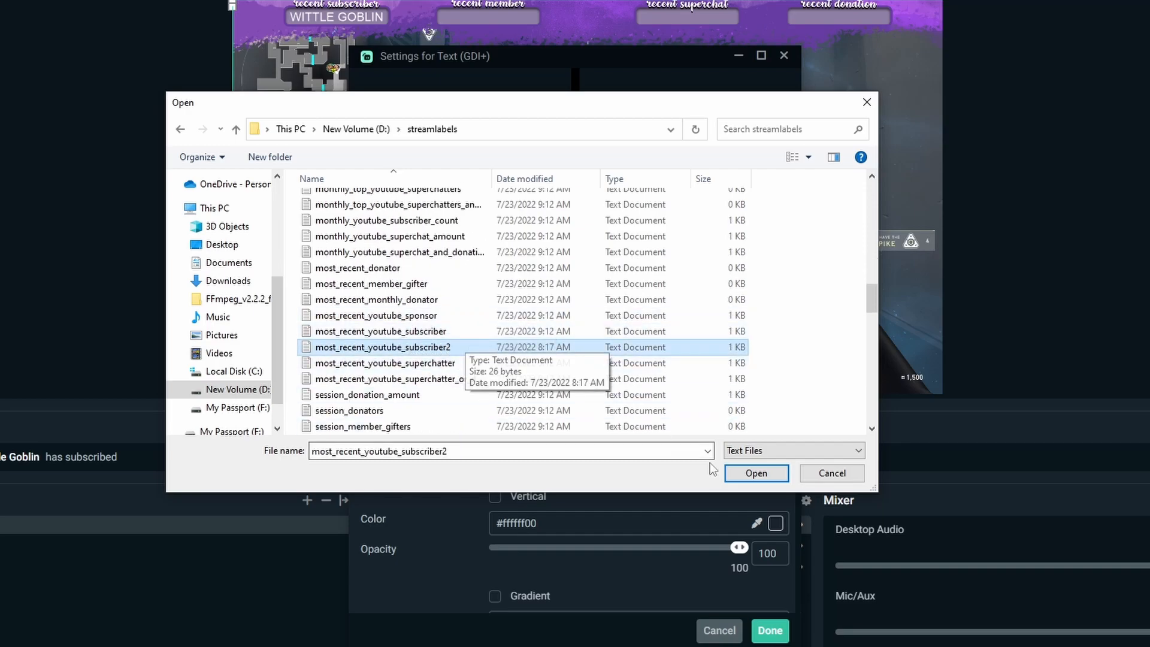
pyautogui.click(755, 473)
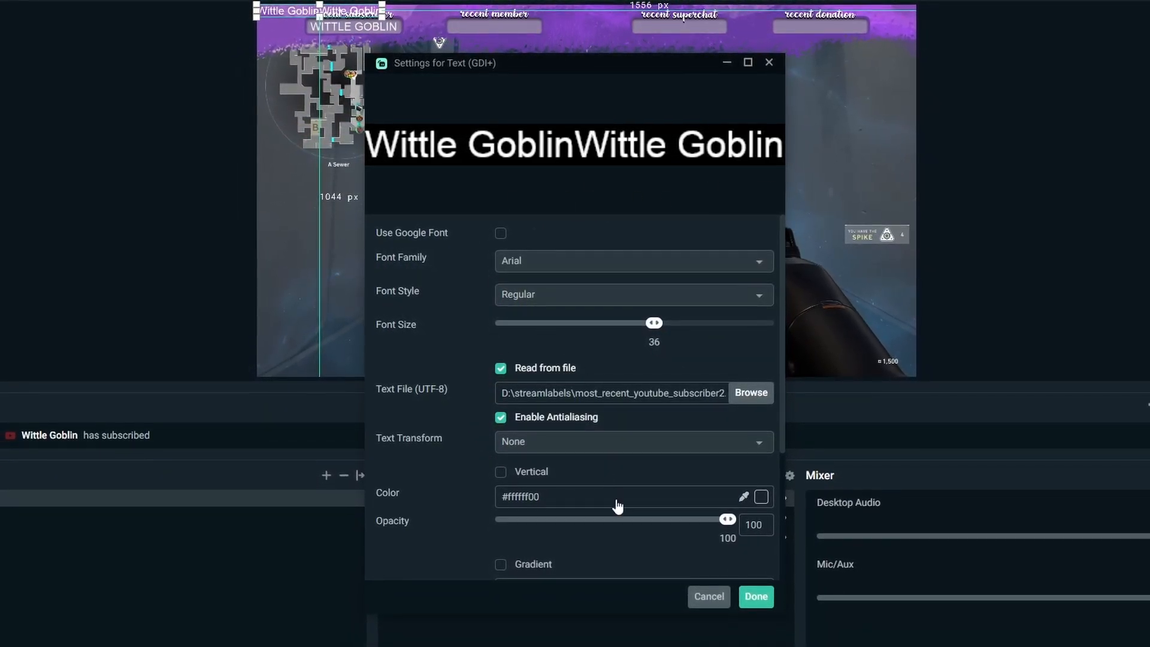
# Enable custom text extents of 200 by 50 for the text source, save, and move the text onto the recent member box.
pyautogui.scroll(-3, 469, 430)
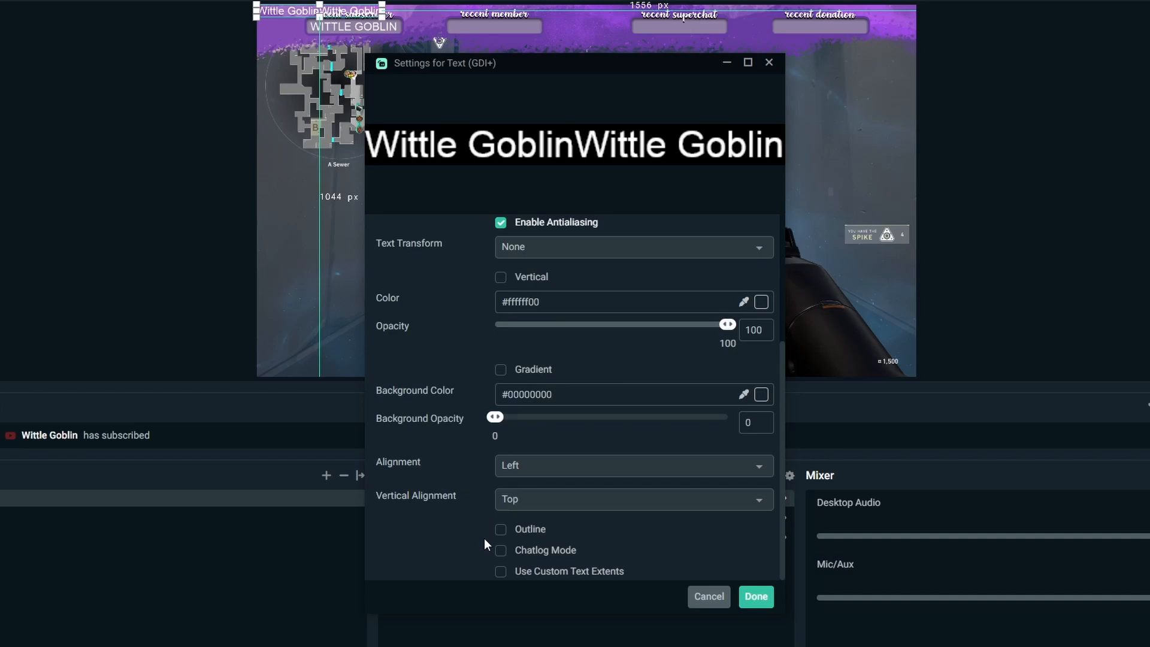
pyautogui.click(501, 572)
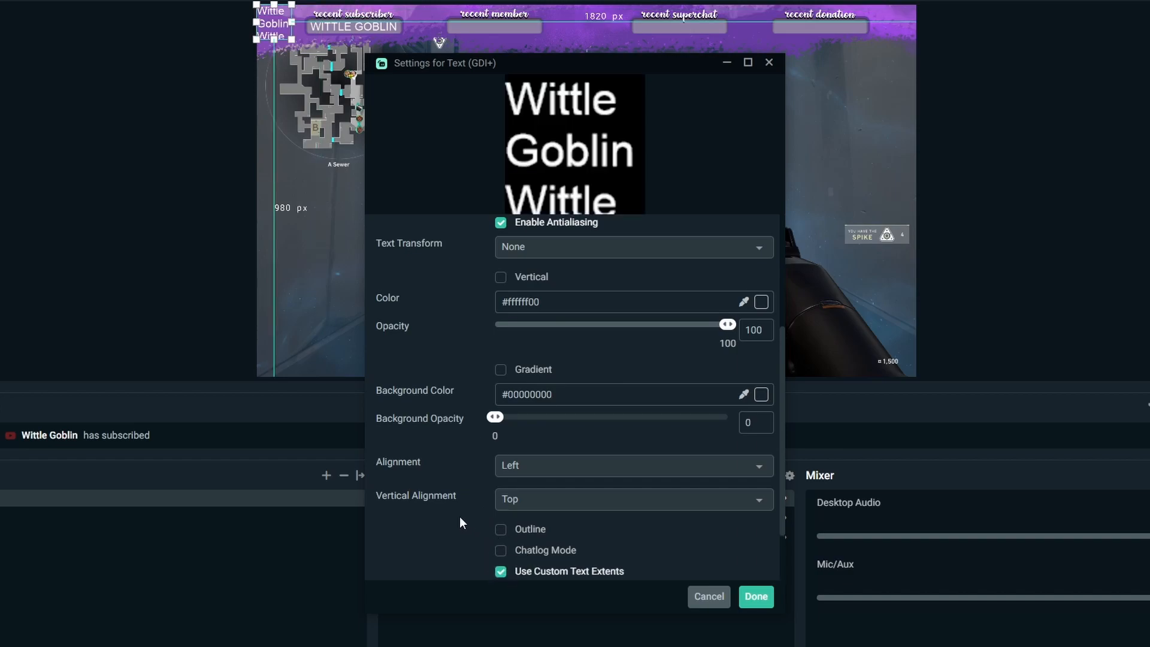
pyautogui.scroll(-2, 458, 516)
pyautogui.doubleClick(525, 518)
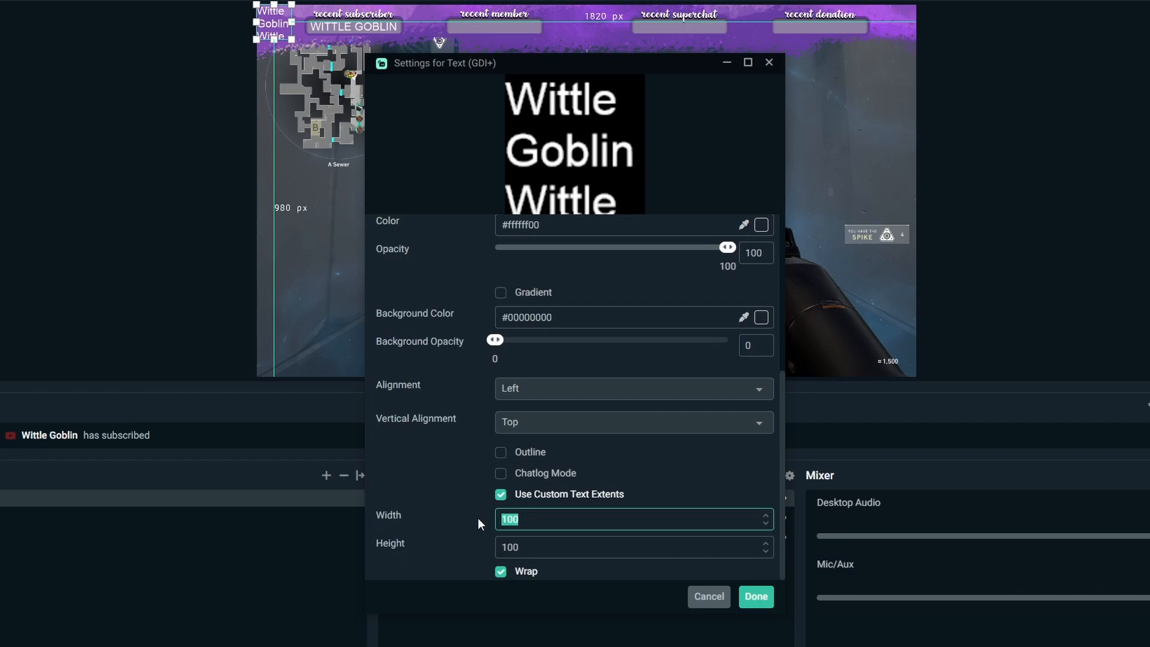
pyautogui.write('200')
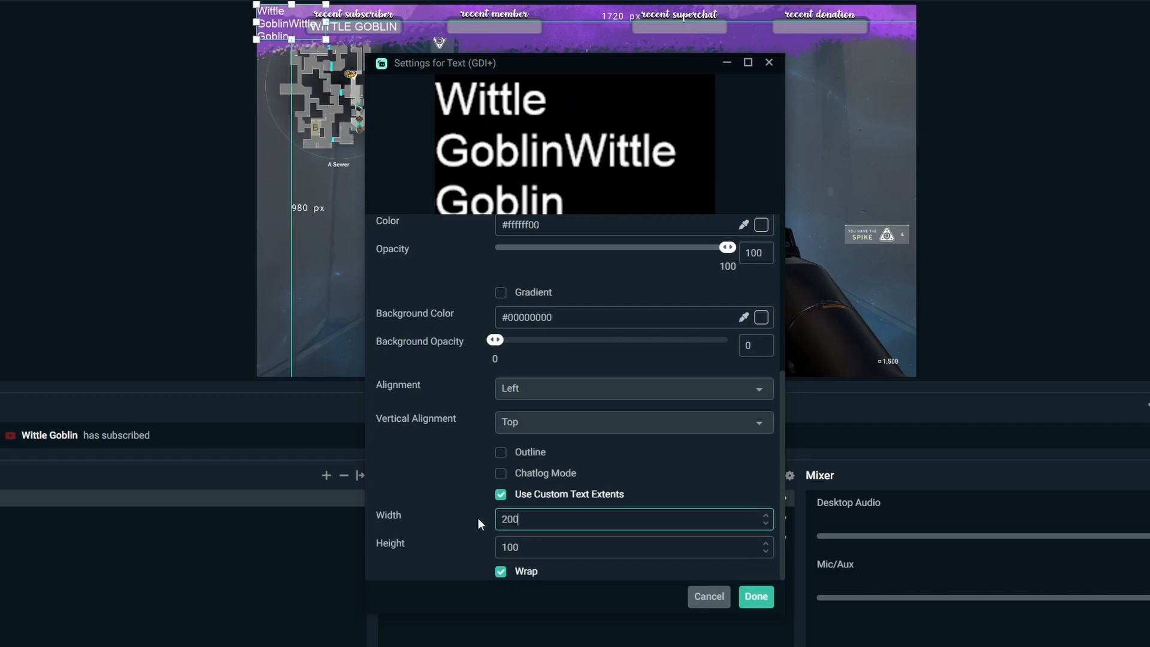
pyautogui.press('Tab')
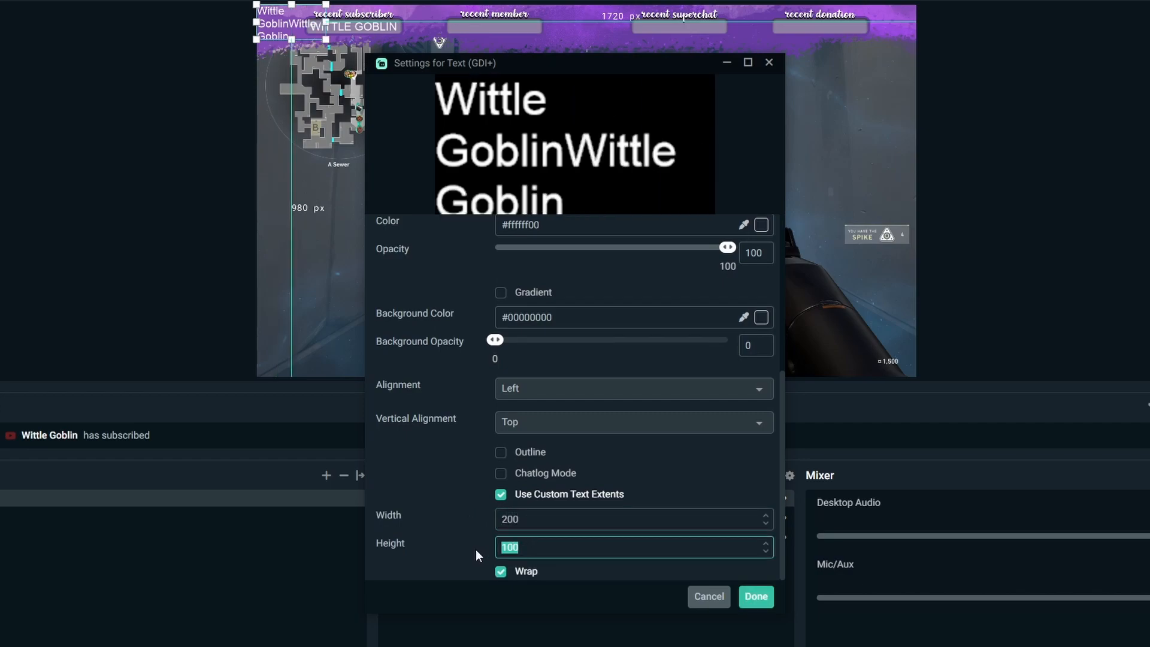
pyautogui.write('50')
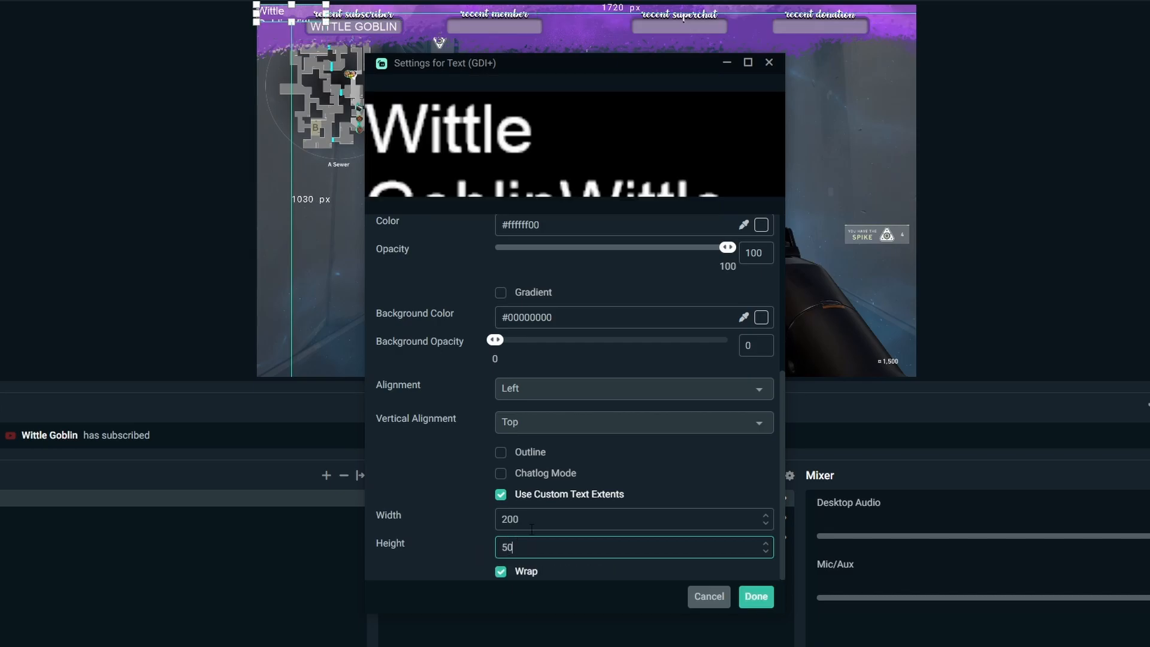
pyautogui.click(740, 596)
pyautogui.moveTo(311, 17); pyautogui.dragTo(496, 29)
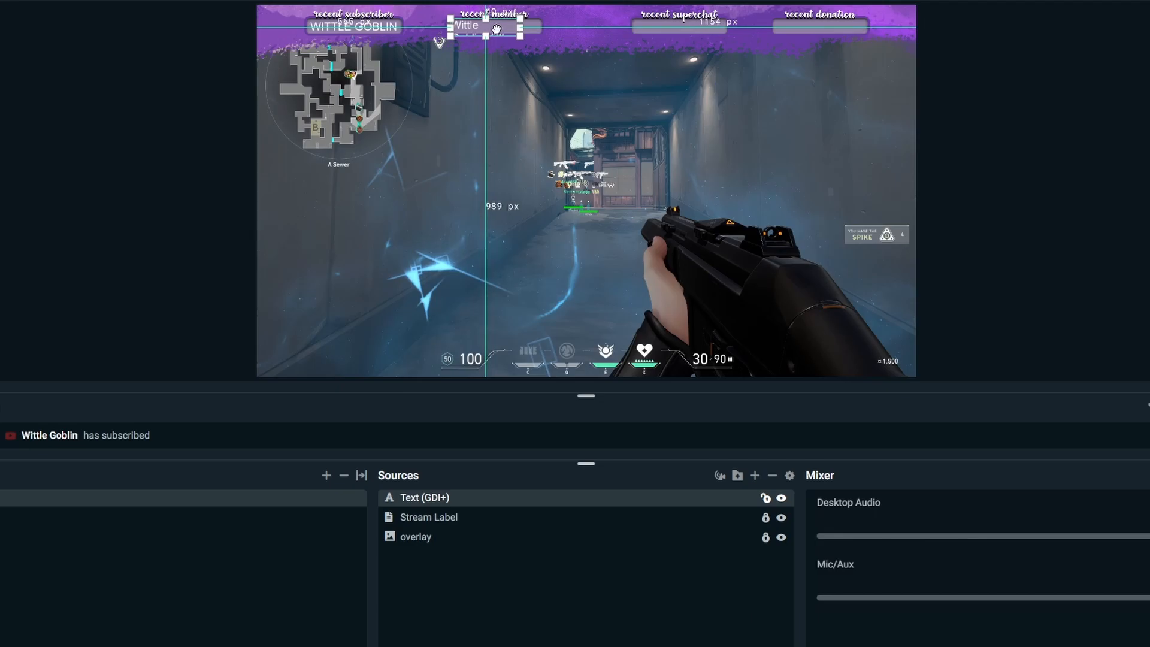
# Reopen the text source's settings and set the custom text extents to a width of 260 and a height of 70.
pyautogui.doubleClick(433, 497)
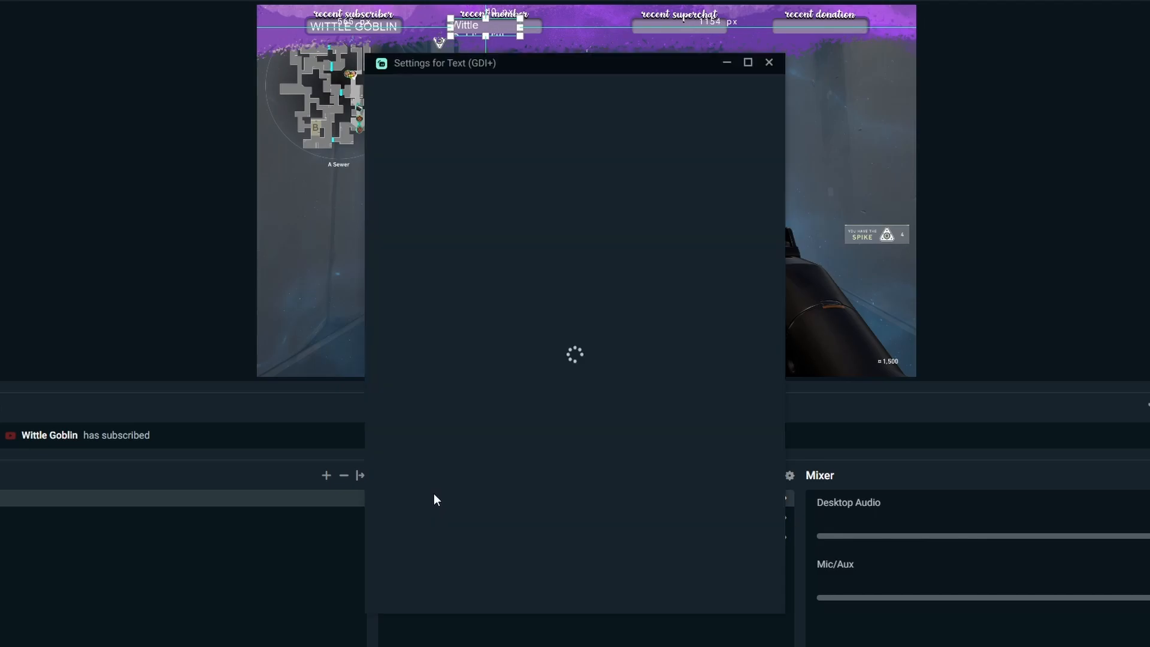
pyautogui.scroll(-5, 460, 518)
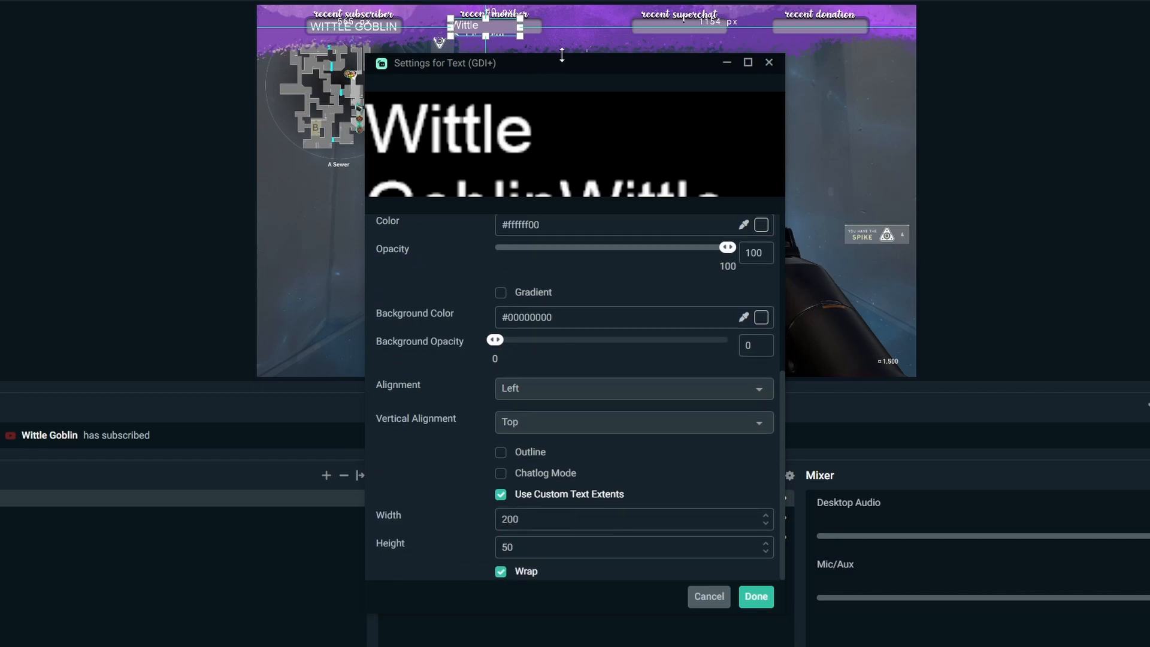
pyautogui.moveTo(572, 59); pyautogui.dragTo(676, 125)
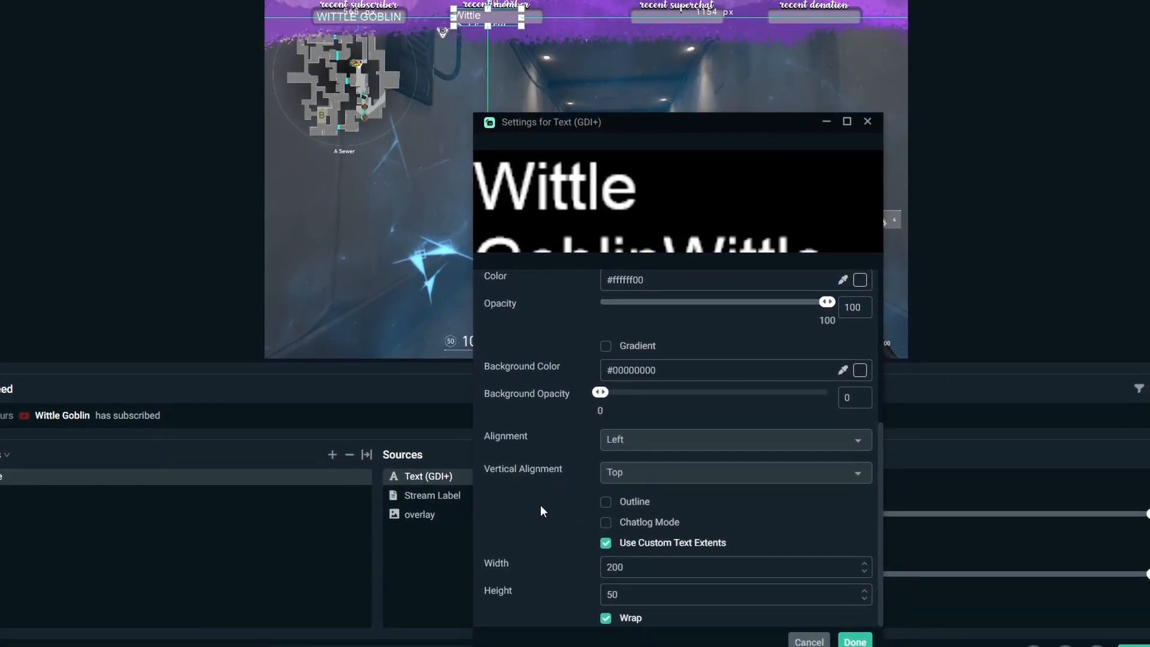
pyautogui.moveTo(632, 565); pyautogui.dragTo(595, 568)
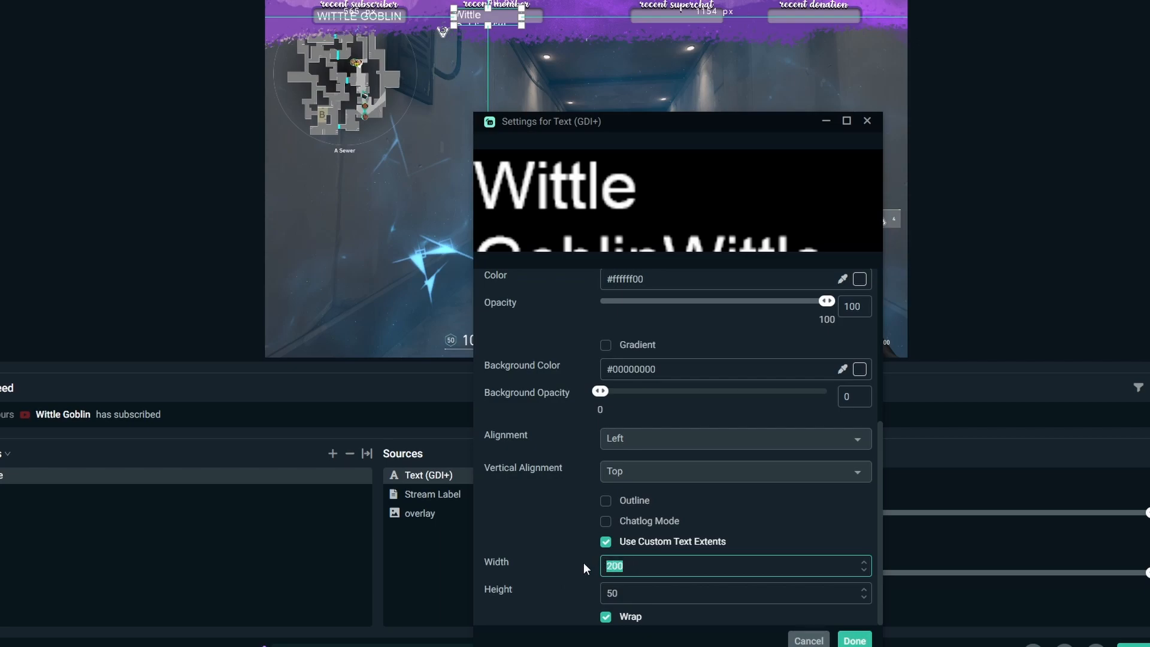
pyautogui.write('260')
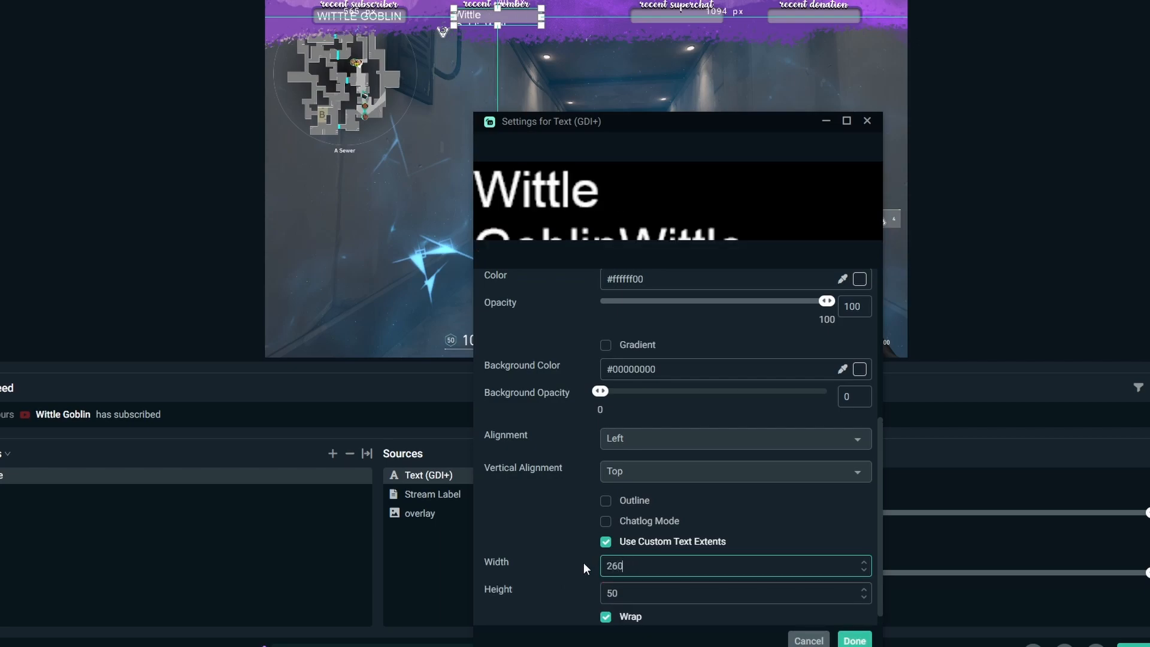
pyautogui.click(622, 593)
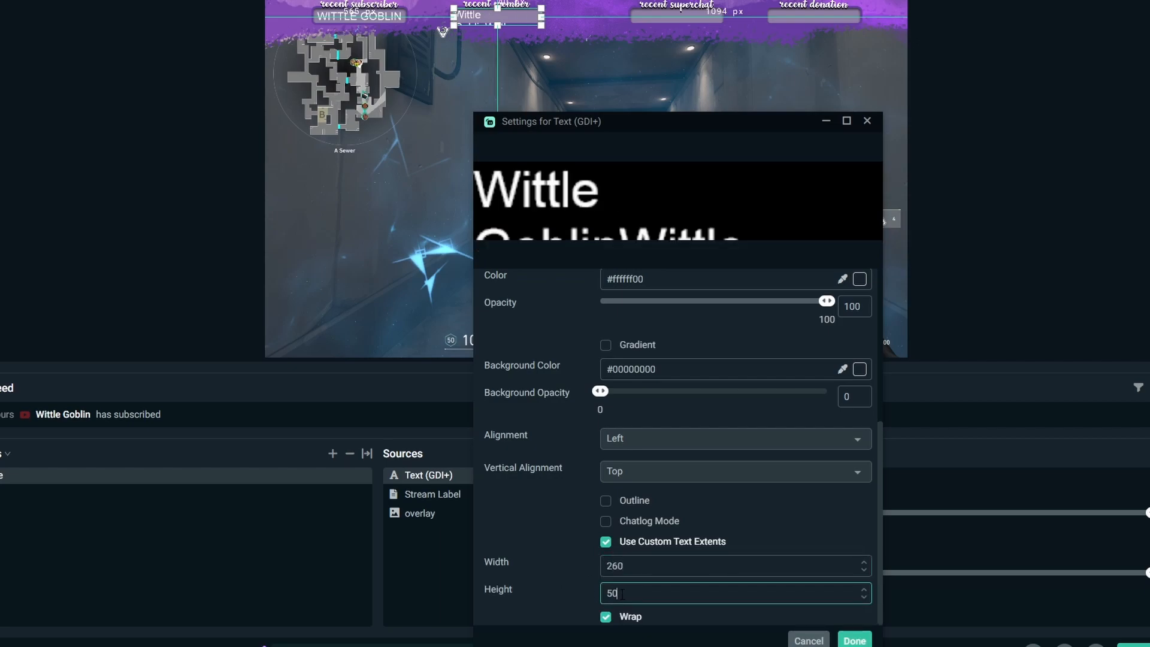
pyautogui.write('70')
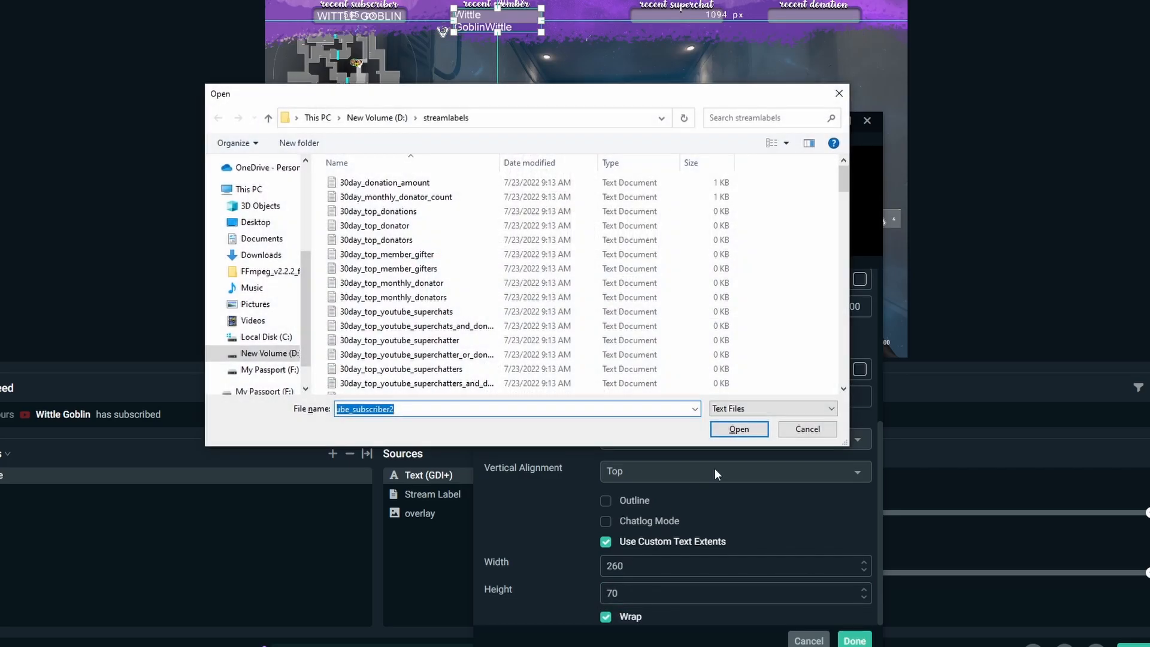
pyautogui.click(807, 429)
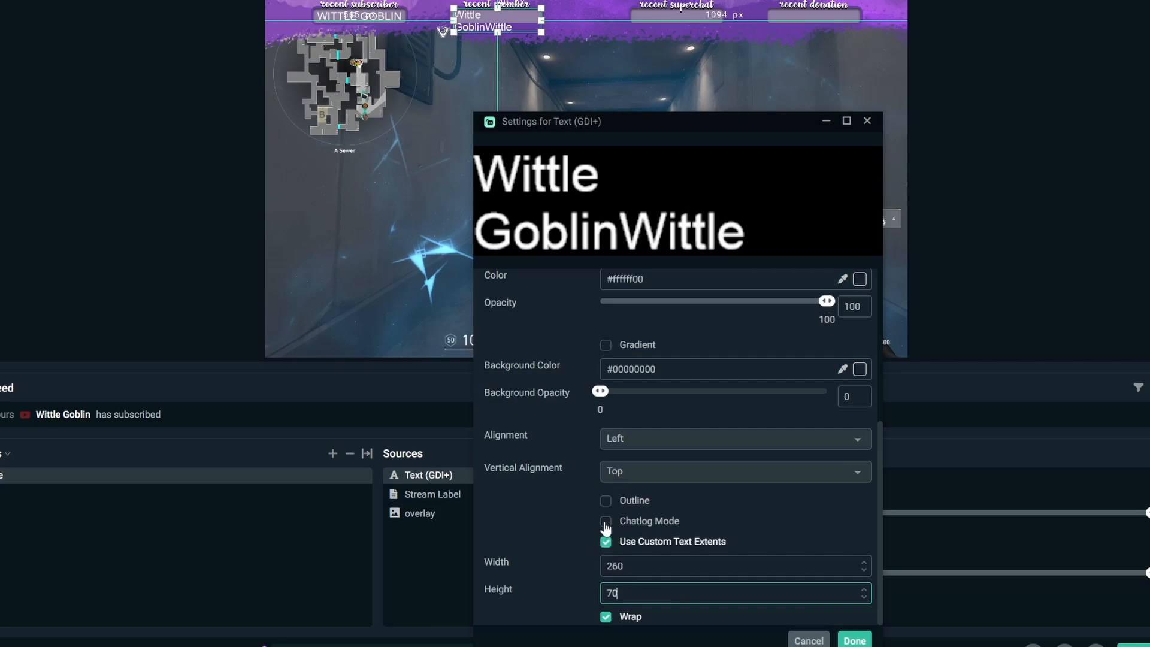
# Turn off text wrapping, try an extents height of 50, settle on 40, save the settings, and deselect the source.
pyautogui.click(606, 617)
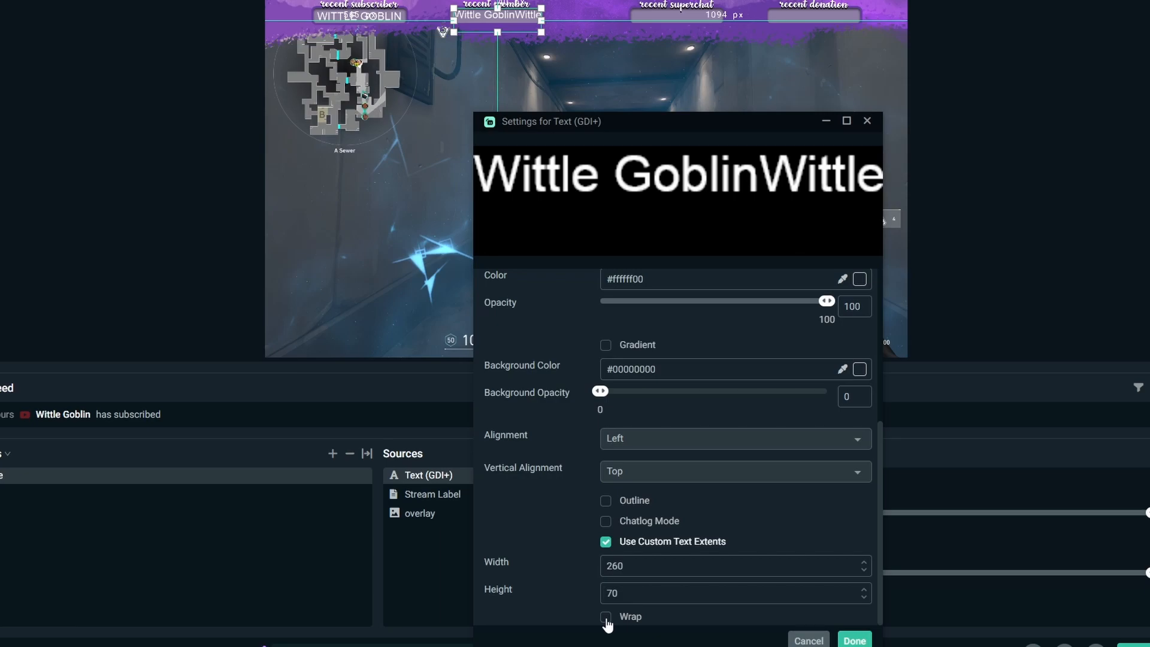
pyautogui.hotkey('shift', 'Tab')
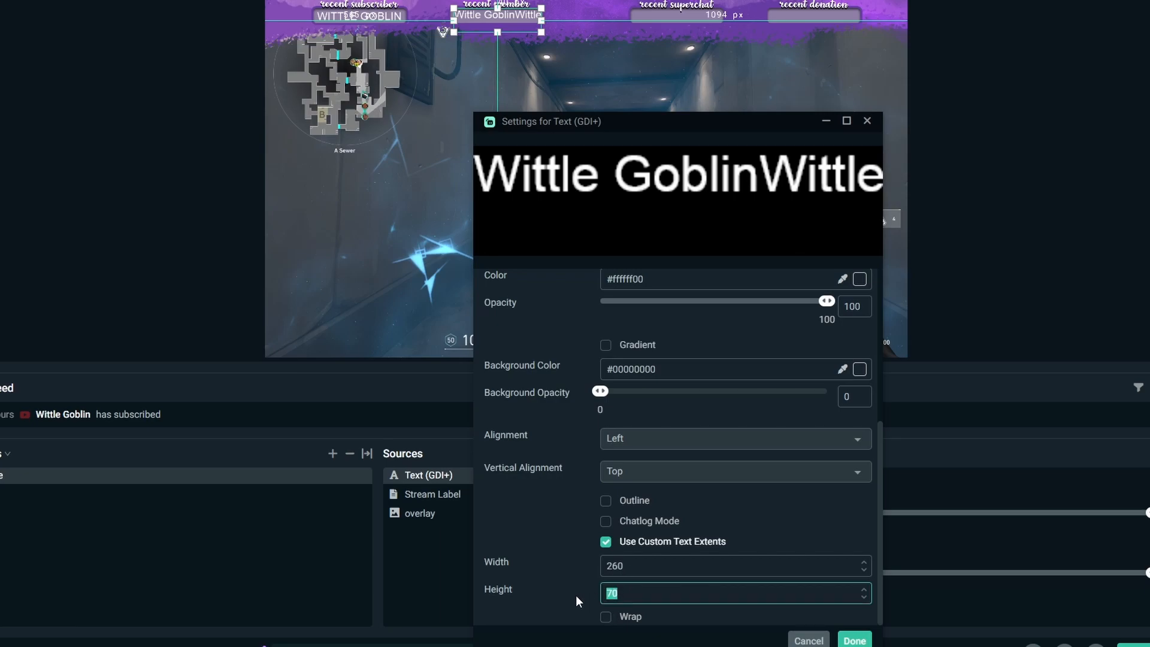
pyautogui.write('50')
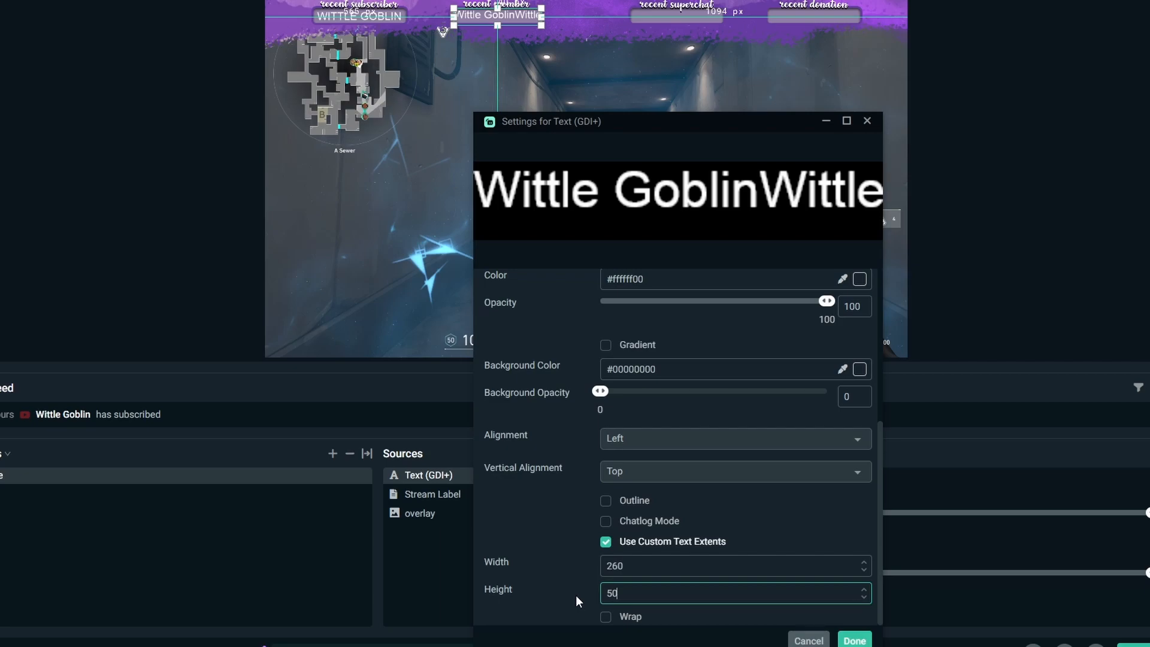
pyautogui.press('BackSpace')
pyautogui.press('BackSpace')
pyautogui.write('40')
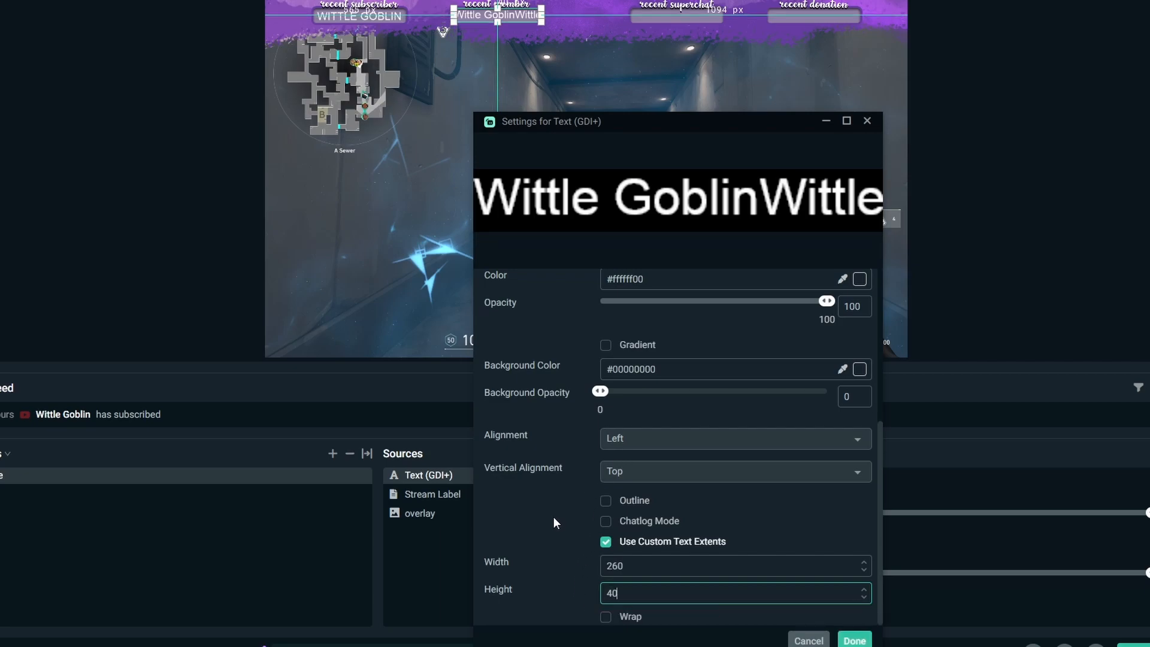
pyautogui.click(855, 640)
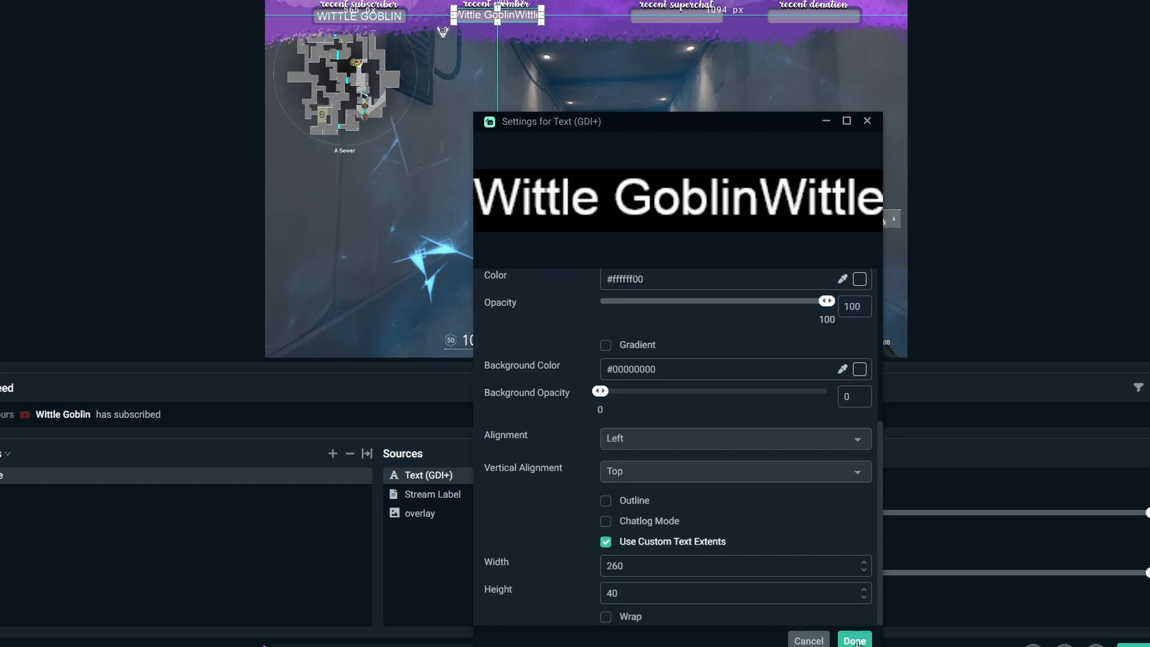
pyautogui.click(1010, 227)
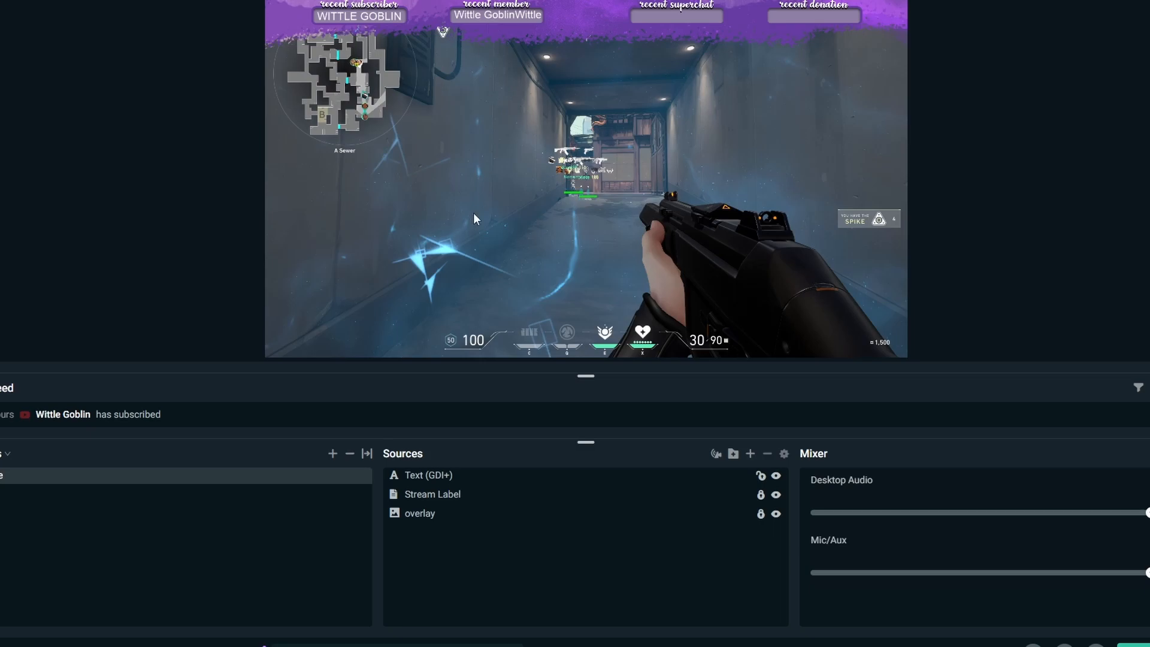
# Add a Scroll filter to the Text (GDI+) source, keeping the filter name Scroll.
pyautogui.rightClick(433, 475)
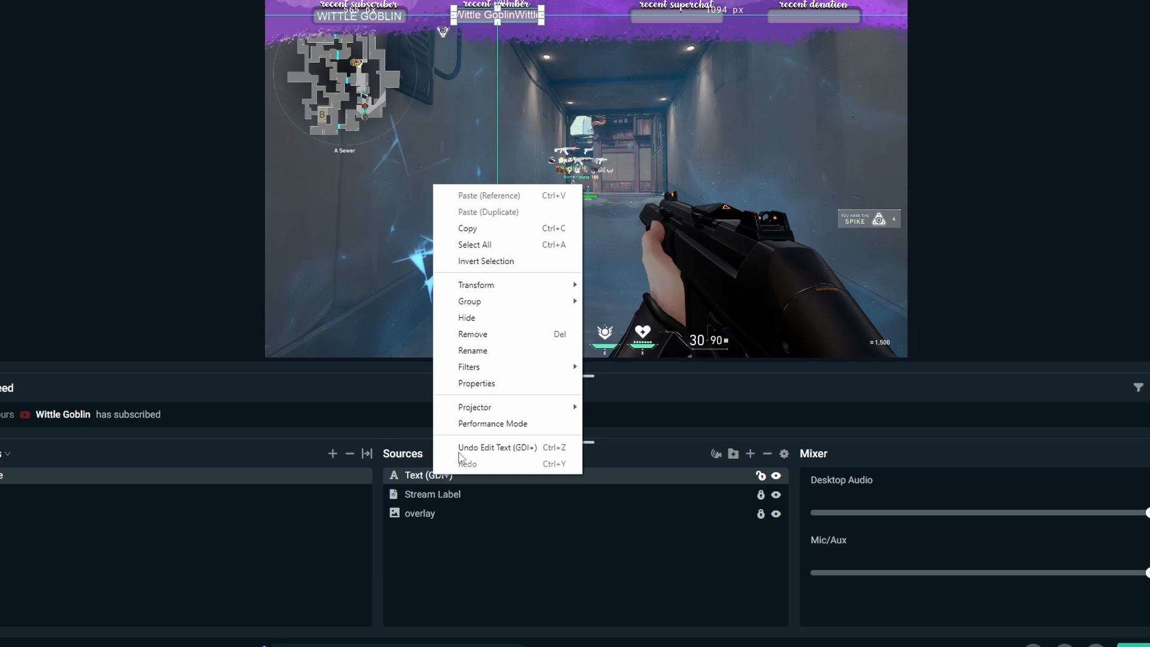
pyautogui.moveTo(485, 367)
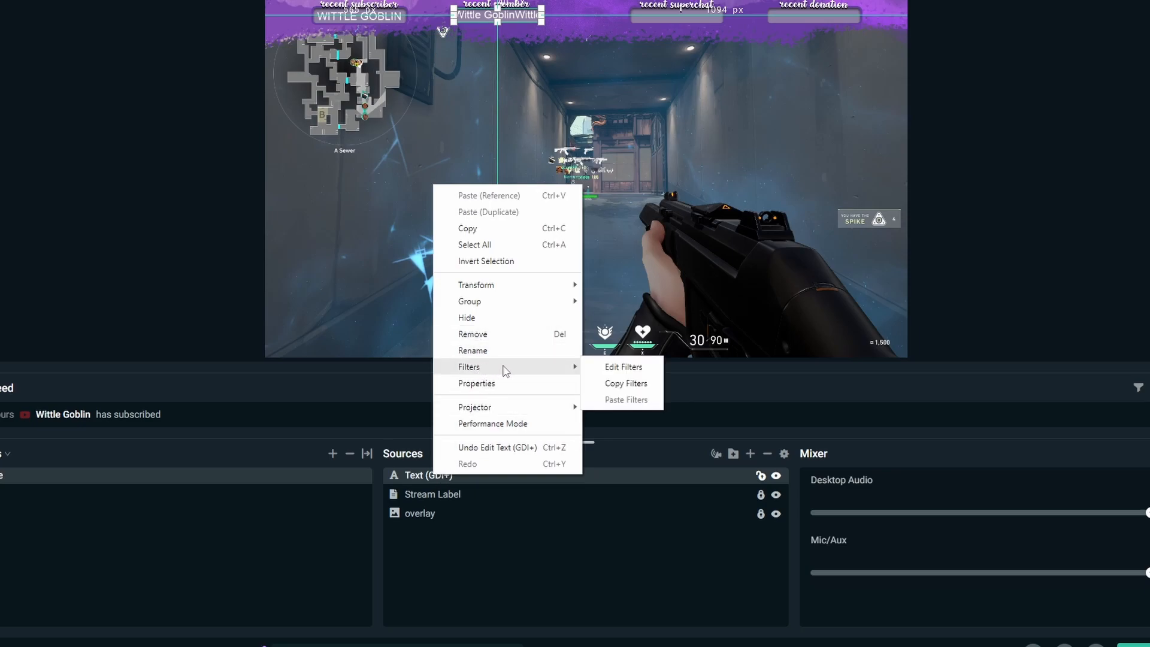
pyautogui.click(603, 371)
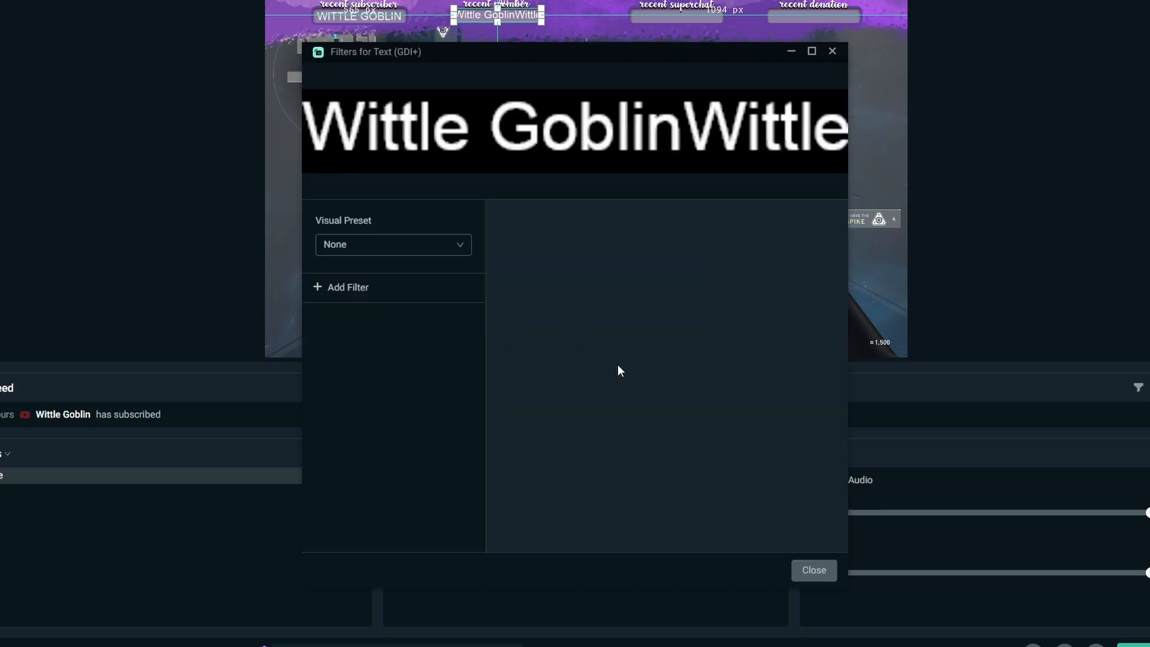
pyautogui.click(318, 289)
pyautogui.click(625, 161)
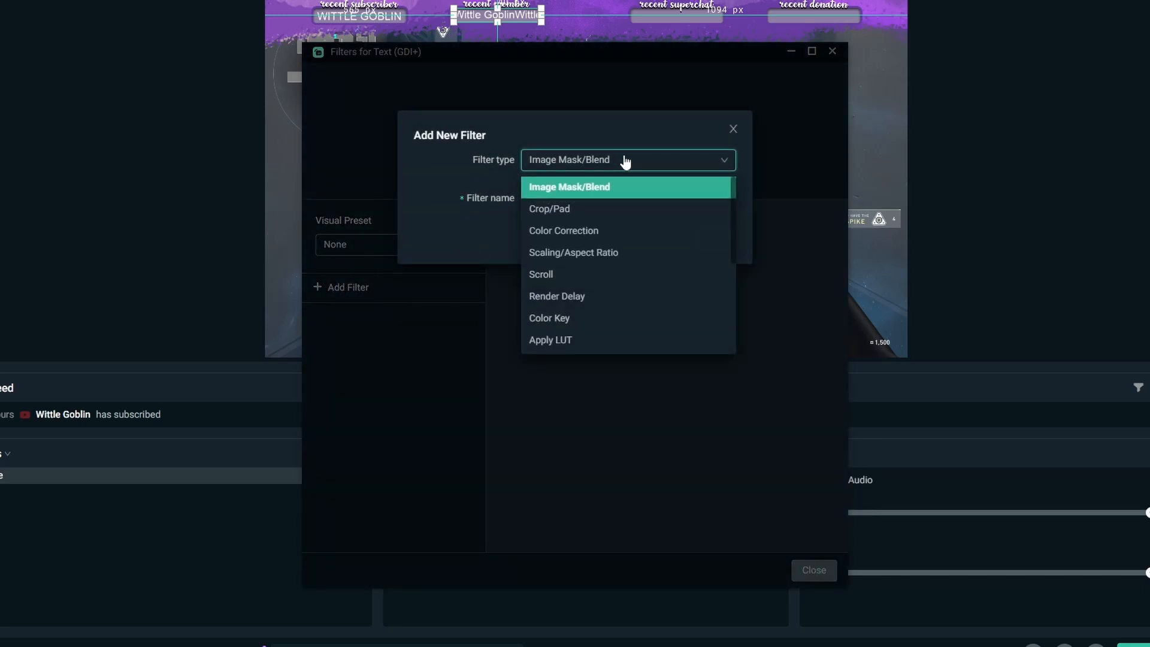
pyautogui.click(592, 274)
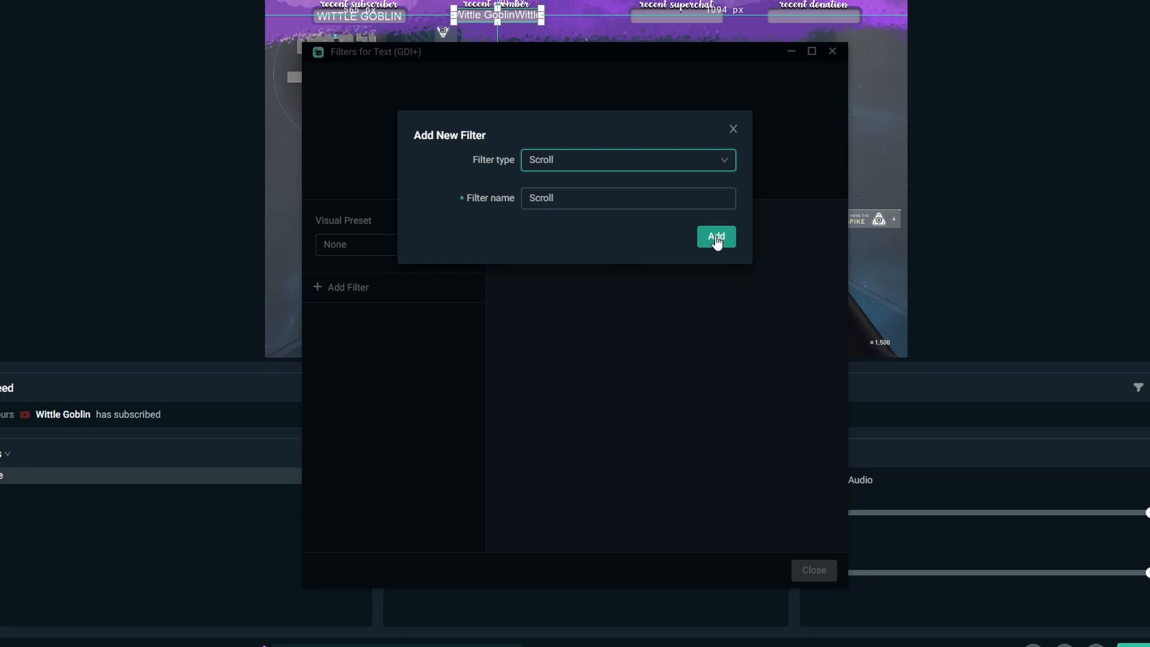
pyautogui.click(716, 237)
# Set the Scroll filter's horizontal speed to 21 and close the filter settings.
pyautogui.moveTo(696, 227)
pyautogui.moveTo(702, 230); pyautogui.dragTo(702, 230)
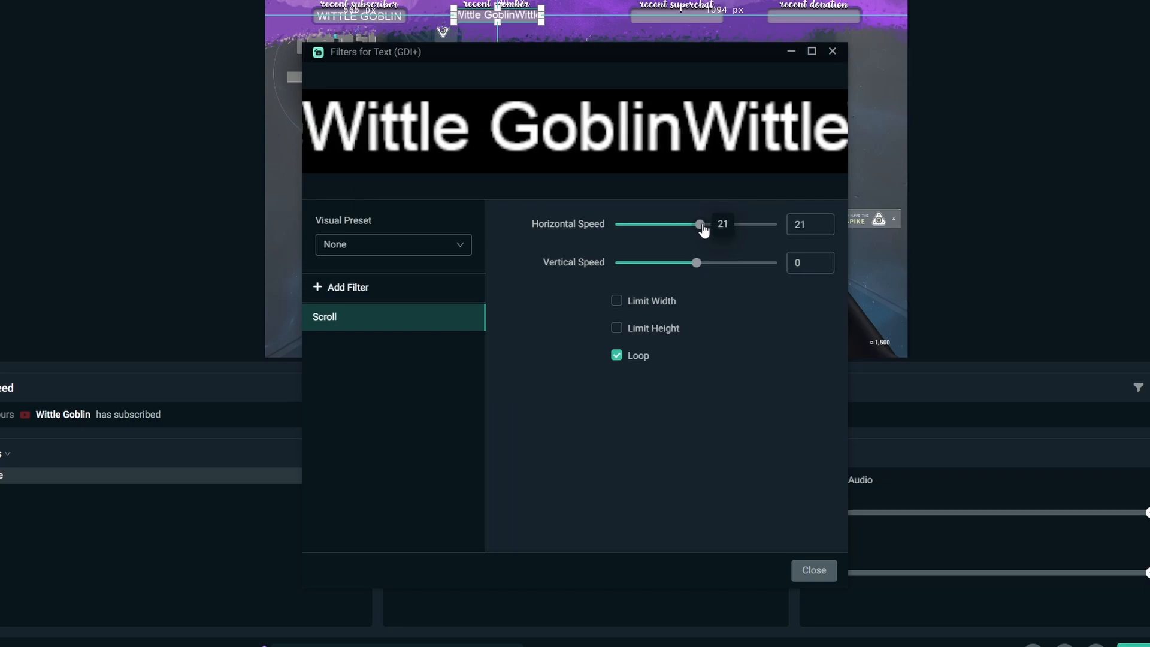
pyautogui.click(814, 570)
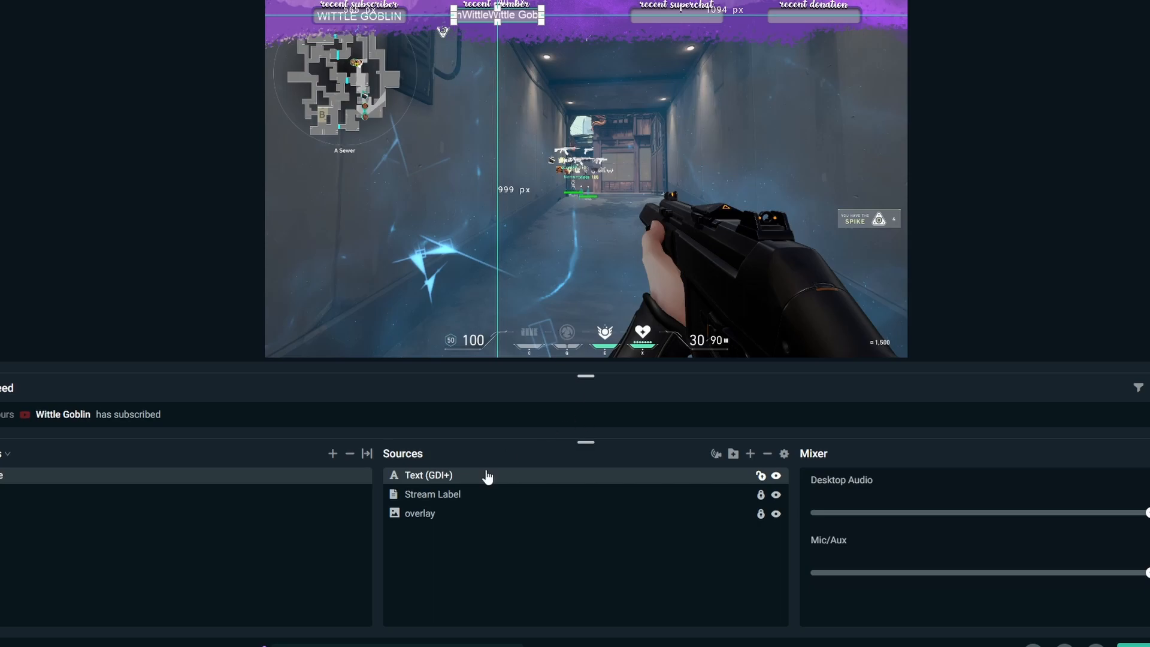
# Add a Scroll filter to the Stream Label source, keeping the name Scroll, adjust its horizontal speed, and close the filter settings.
pyautogui.click(450, 493)
pyautogui.rightClick(450, 493)
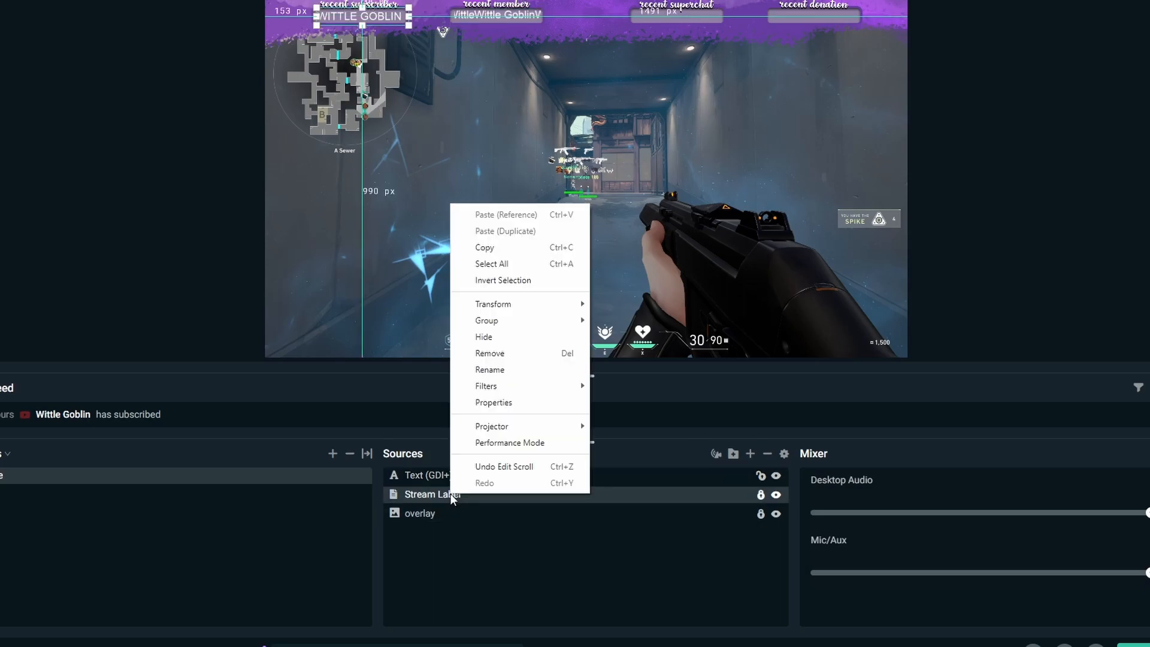
pyautogui.moveTo(502, 386)
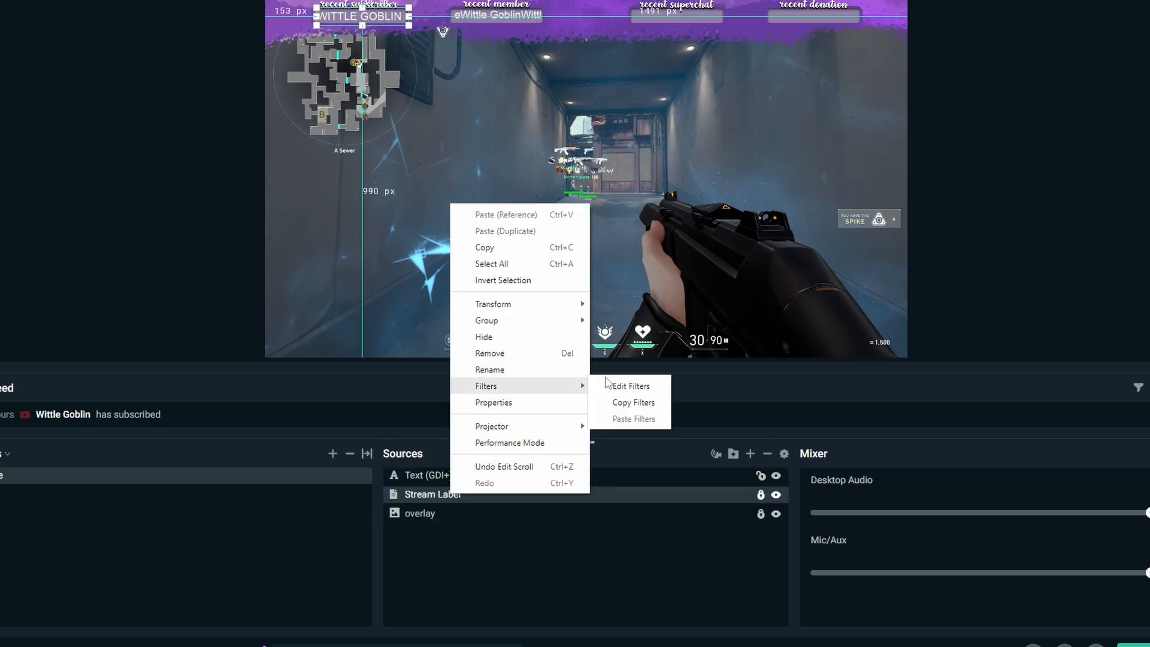
pyautogui.click(629, 386)
pyautogui.click(346, 288)
pyautogui.click(569, 159)
pyautogui.click(569, 273)
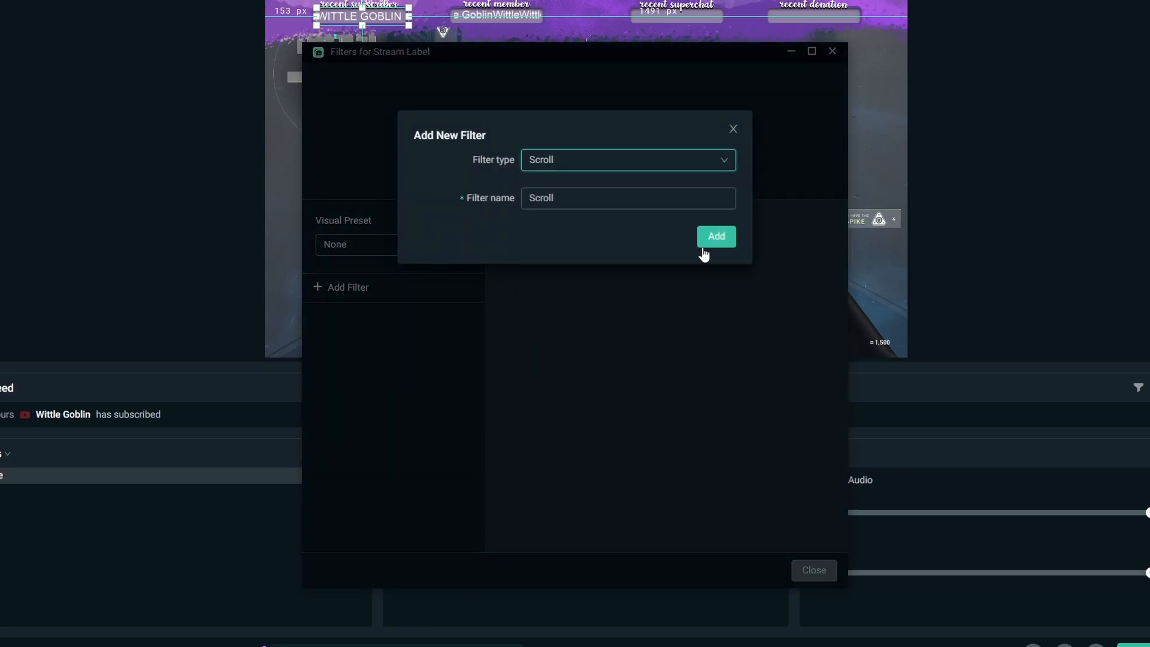
pyautogui.click(702, 253)
pyautogui.moveTo(701, 226); pyautogui.dragTo(706, 224)
pyautogui.click(813, 569)
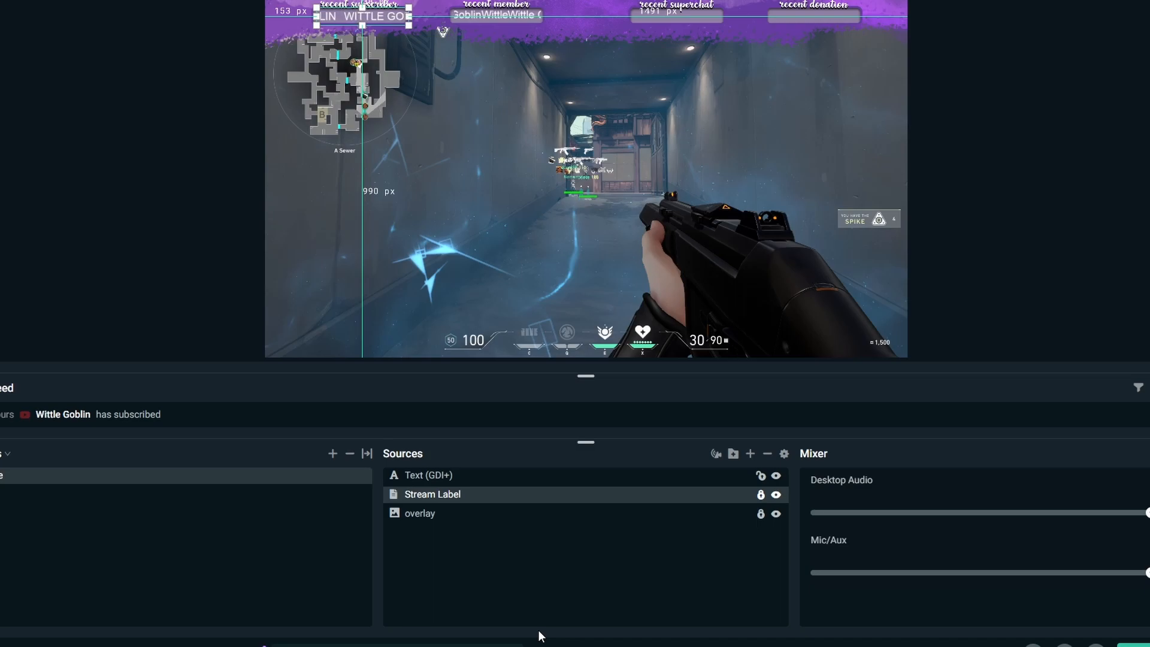
# Review the custom text extents in the Text (GDI+) source's settings and leave them without saving.
pyautogui.doubleClick(480, 473)
pyautogui.scroll(-5, 470, 497)
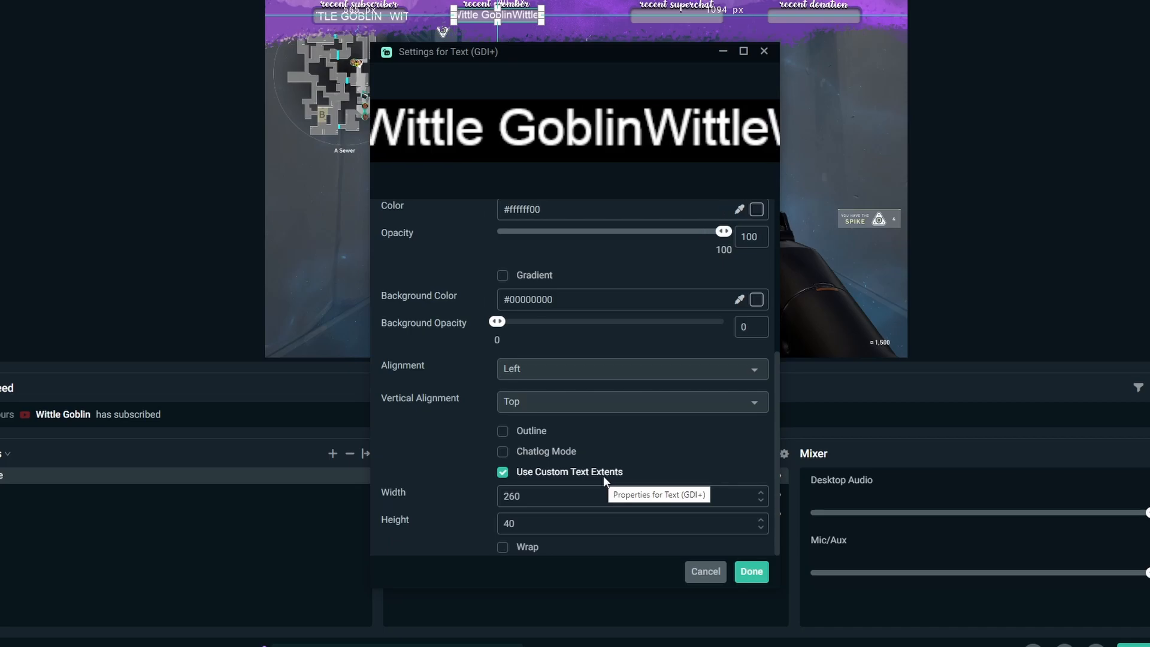
pyautogui.click(705, 573)
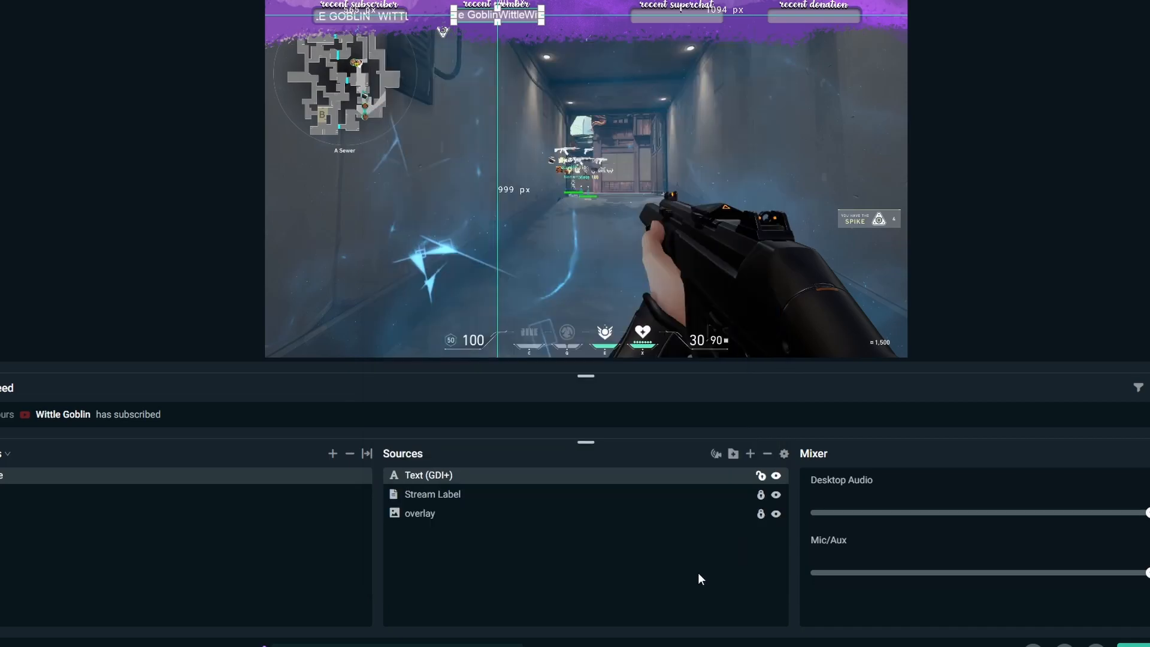